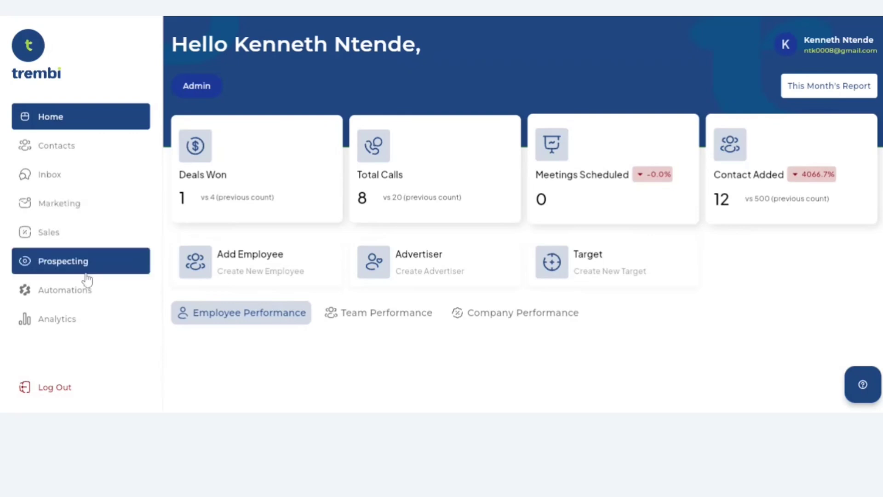
Step: Start creating a new automation of the type Automate Marketing to Existing Clients
click(90, 303)
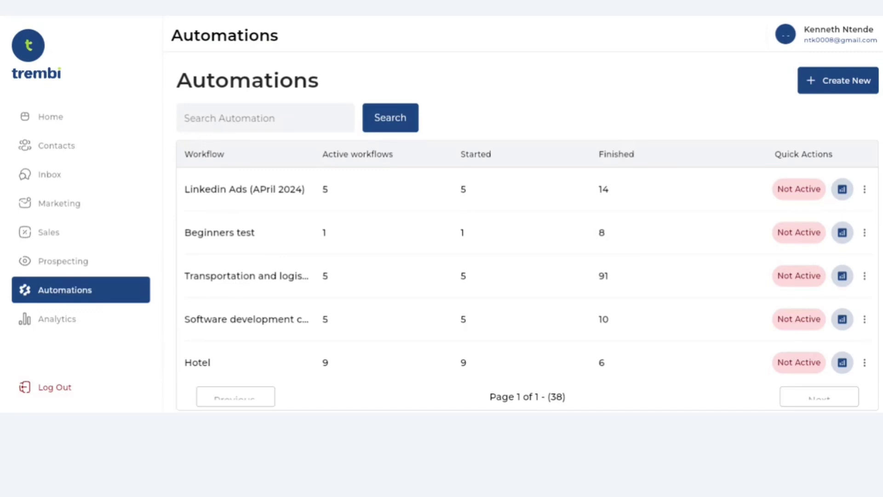
click(833, 90)
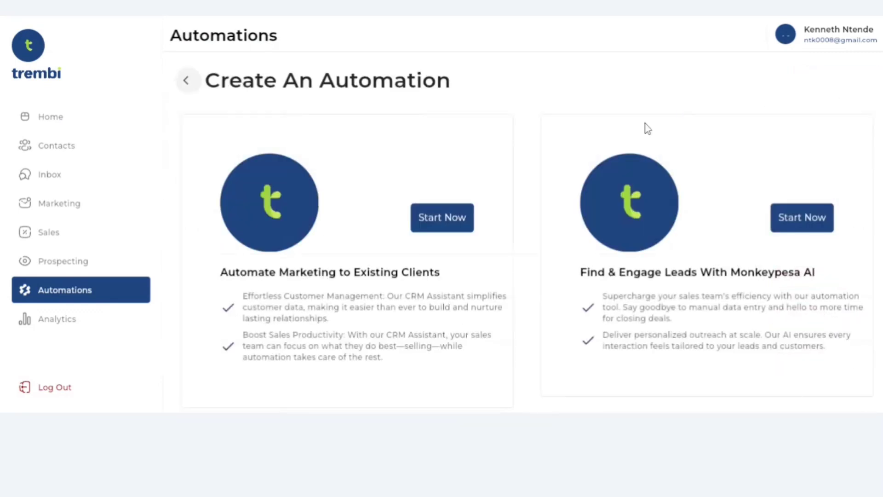
click(186, 80)
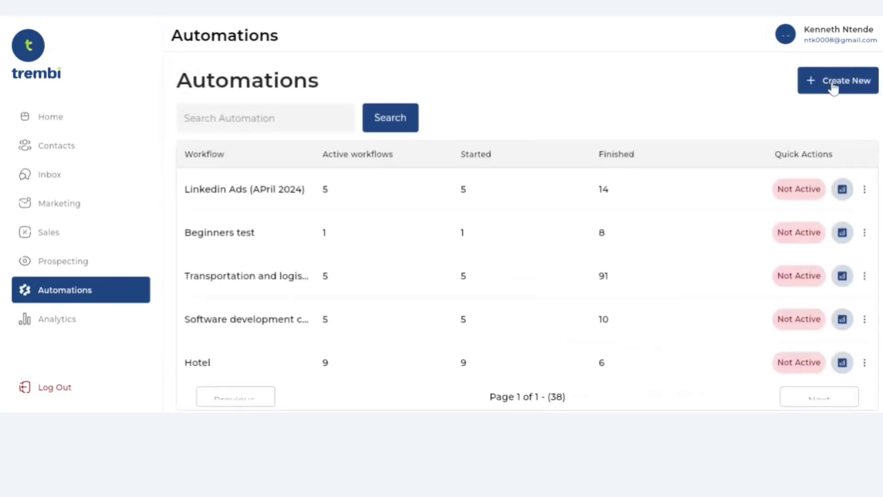
click(833, 88)
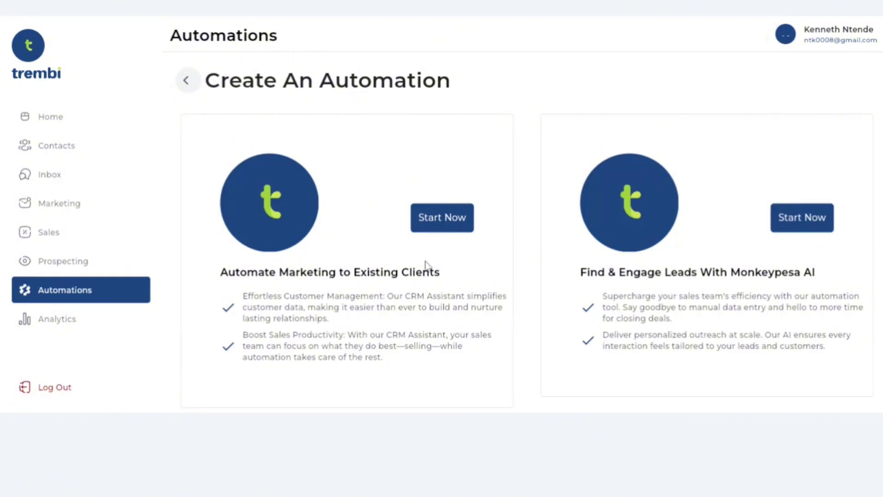
click(442, 222)
Step: Create the workflow named "Test 1234" with description "Test", allowing repeat contact entry and adding people already on the list
click(436, 223)
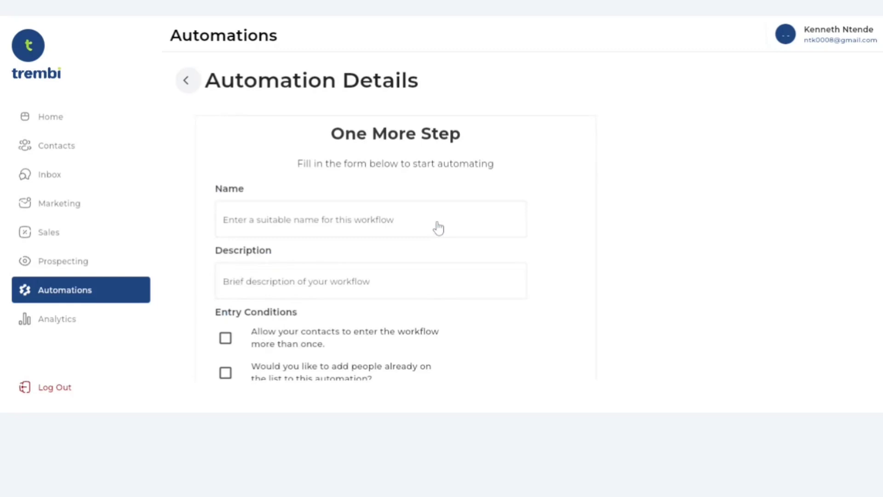
text(Test 1234)
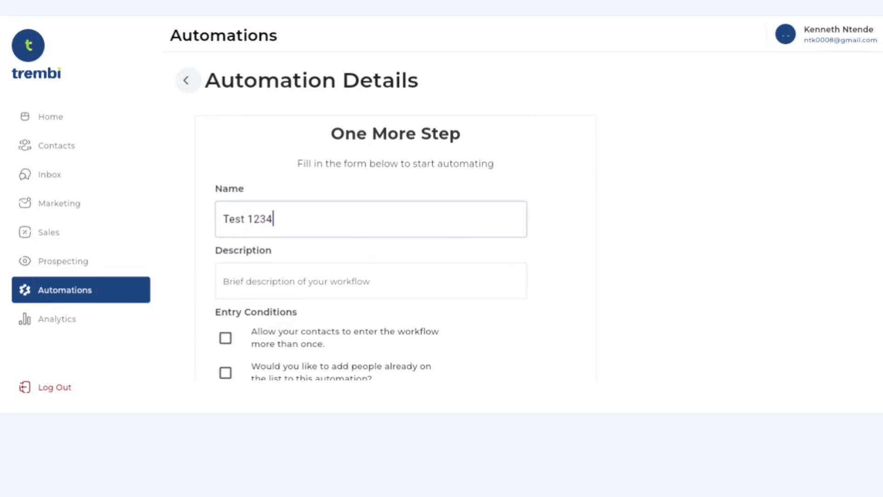
key(Tab)
text(Test)
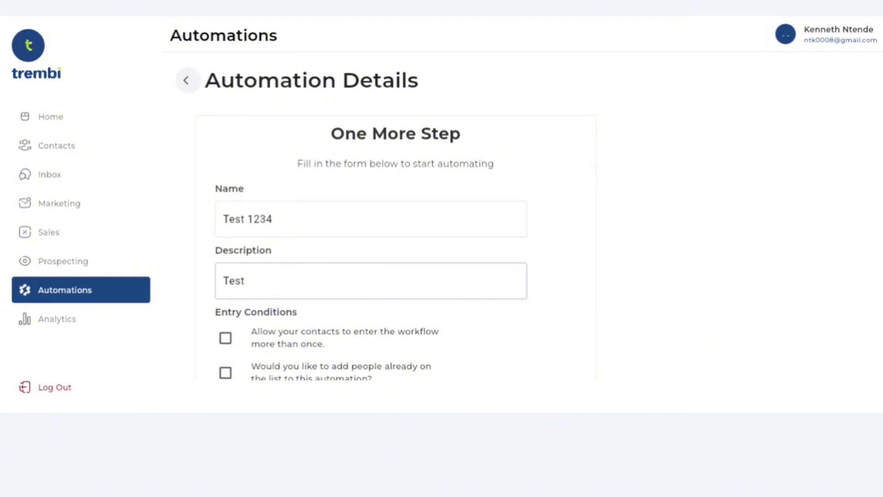
click(225, 338)
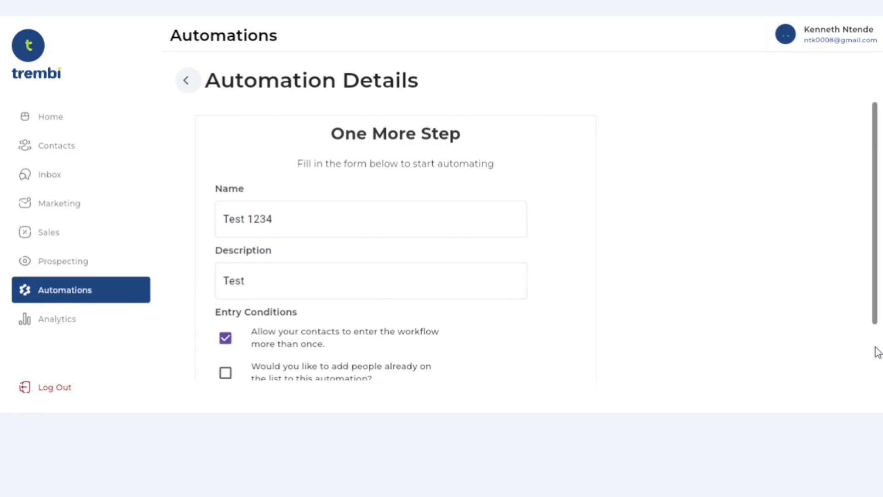
scroll(877, 352, down, 2)
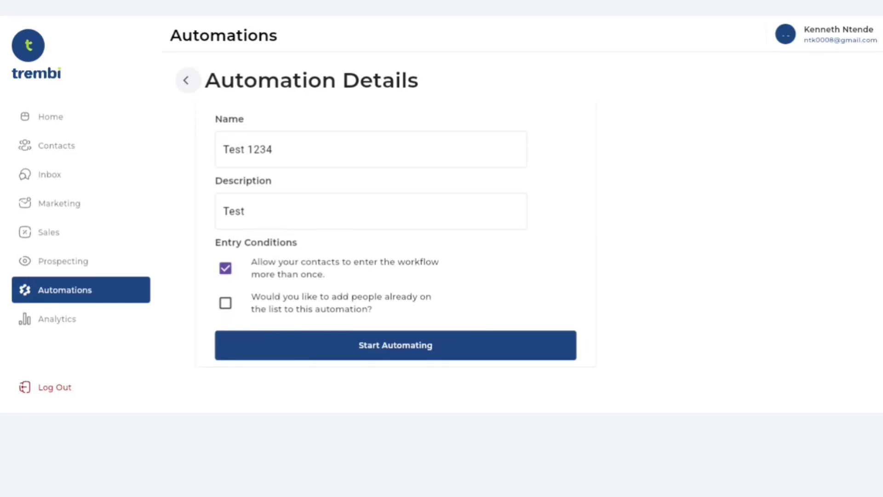
click(226, 304)
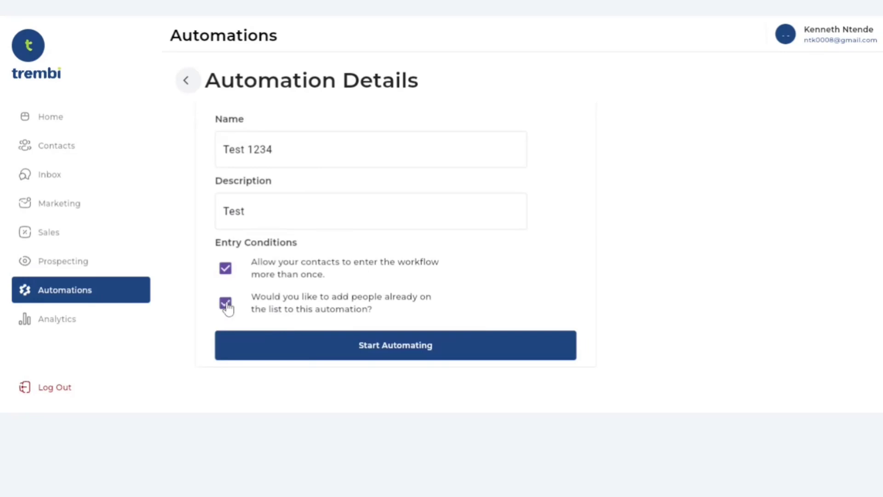
click(376, 346)
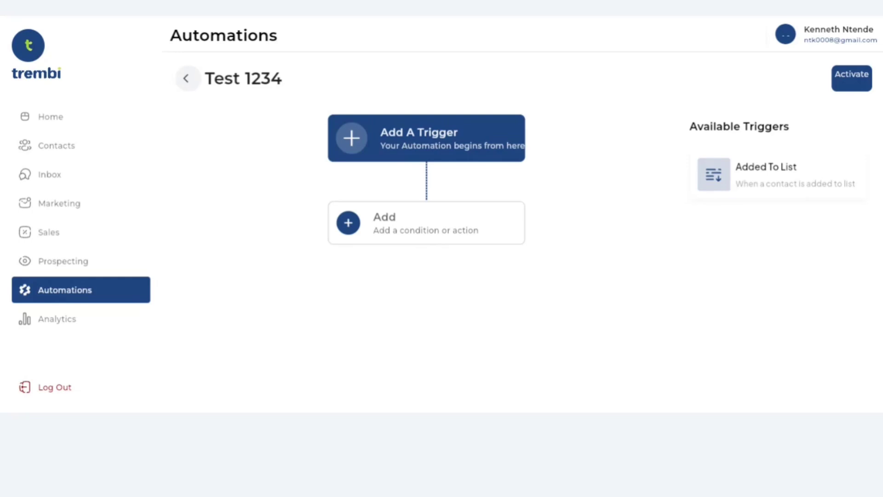
Step: Set the automation's trigger to Added To List, using the South Africa list
click(753, 182)
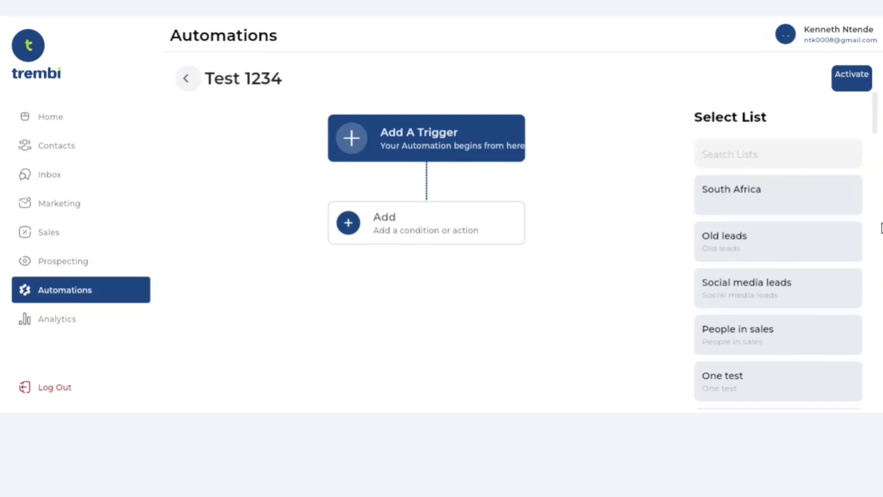
scroll(879, 157, down, 5)
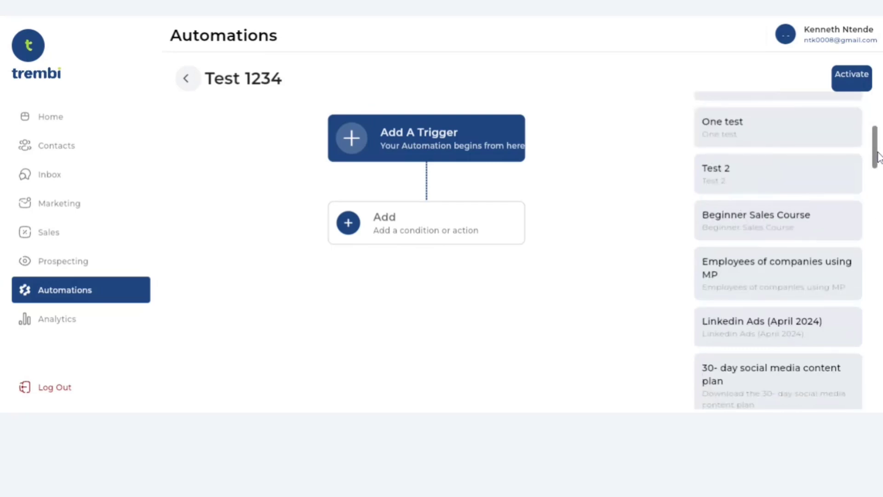
scroll(874, 106, up, 5)
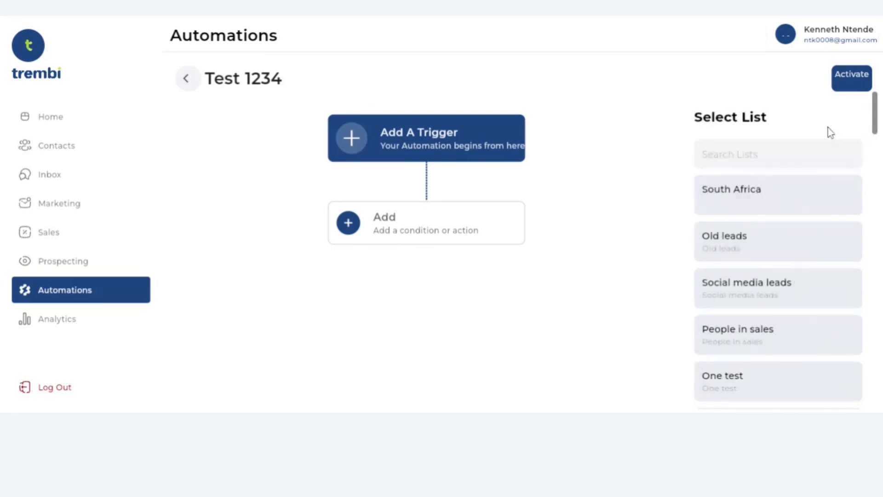
click(761, 197)
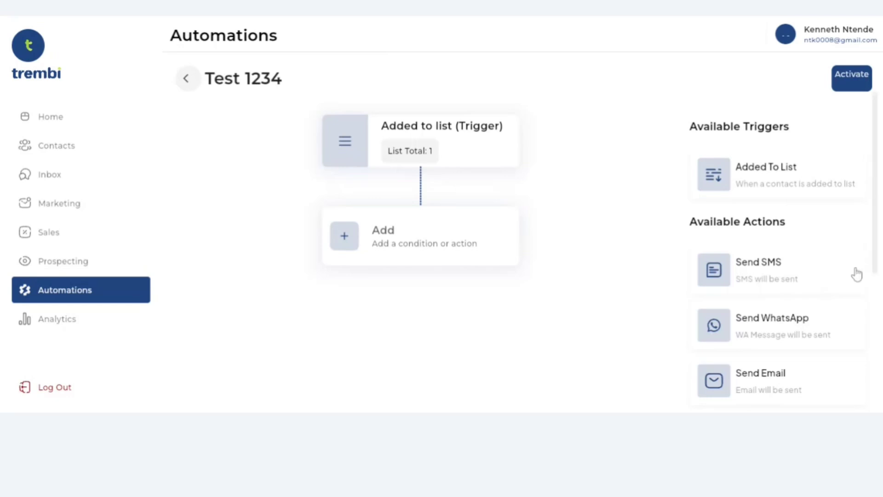
Step: Add a Send SMS action with the message "Hi #[Name], This is a test message"
click(772, 282)
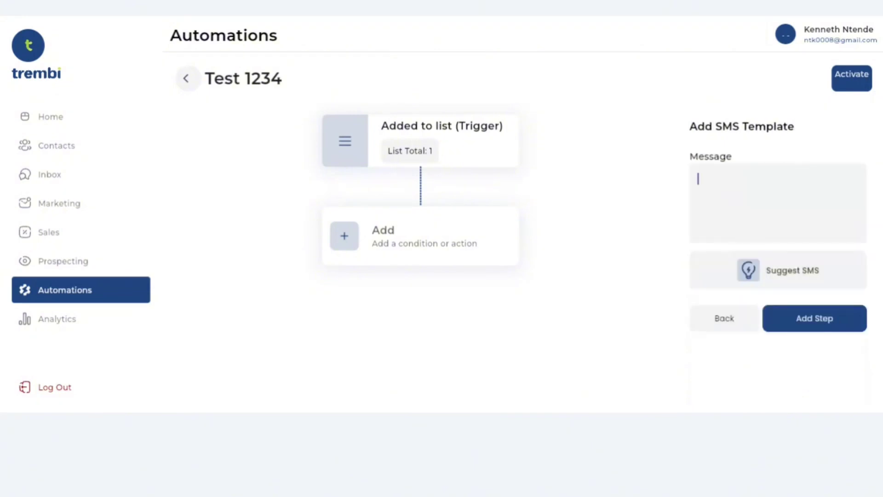
text(Hi #[Name], This is a test message)
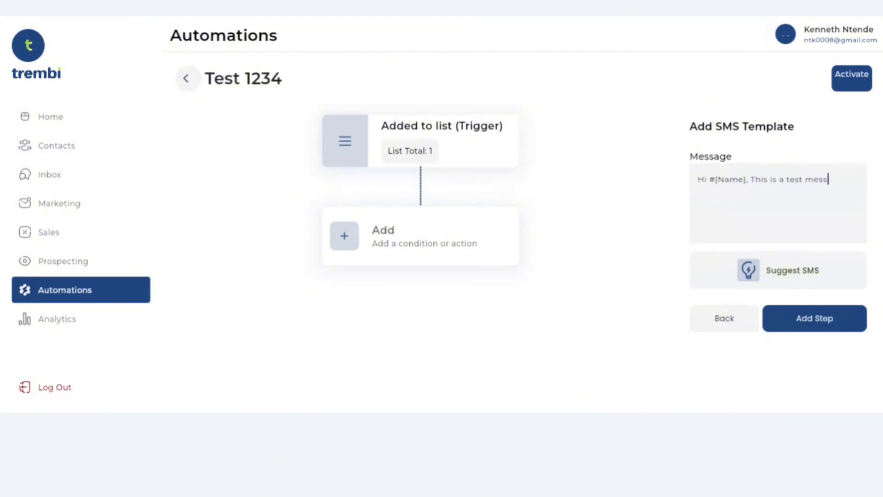
click(803, 329)
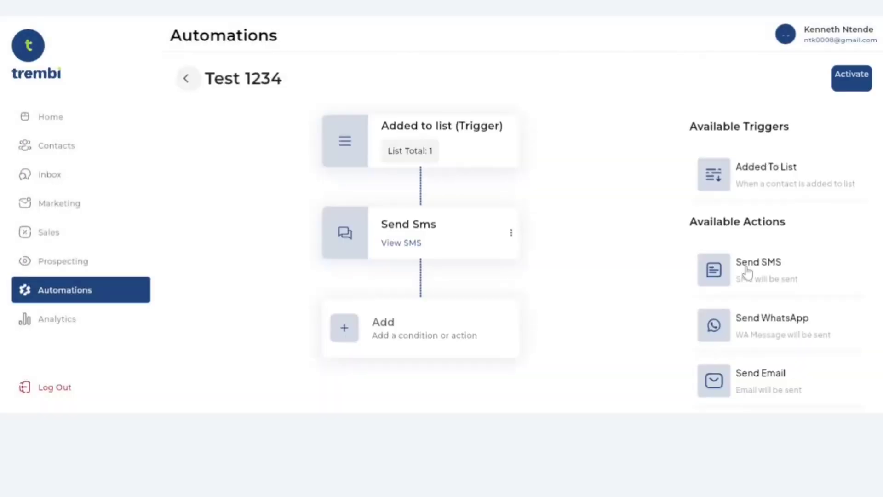
Step: Add a Send WhatsApp action from MonkeyPesa, appending ". ugdh" to the message "Hi #[Name], This is a test message"
click(759, 330)
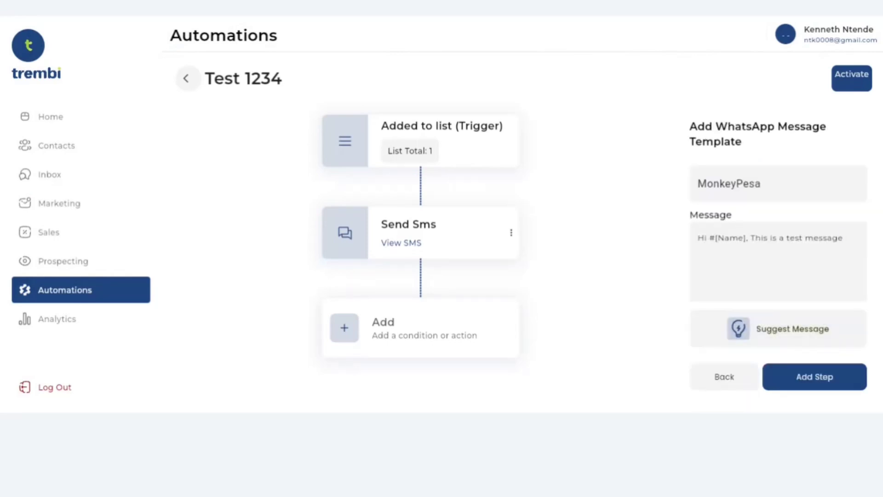
text(. ugdh)
click(813, 387)
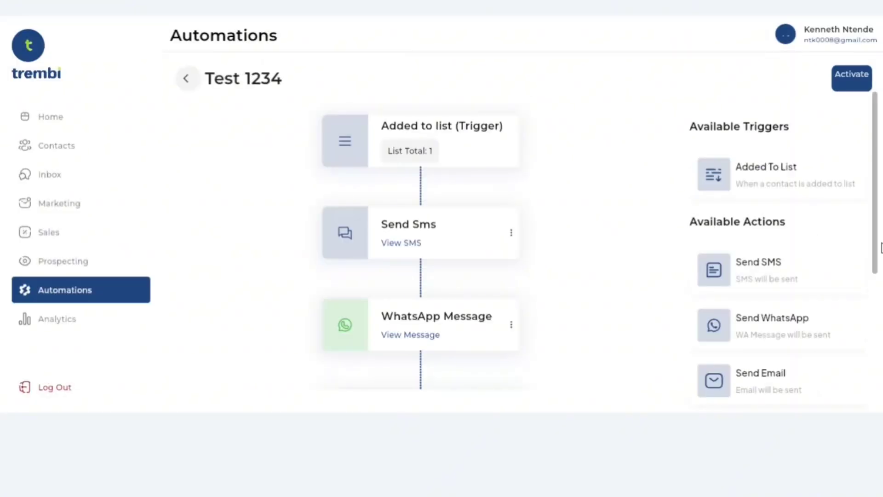
Step: Add a Send Email action from the Trembi Team verified sender with subject "Sample subject" and message "Body"
click(877, 287)
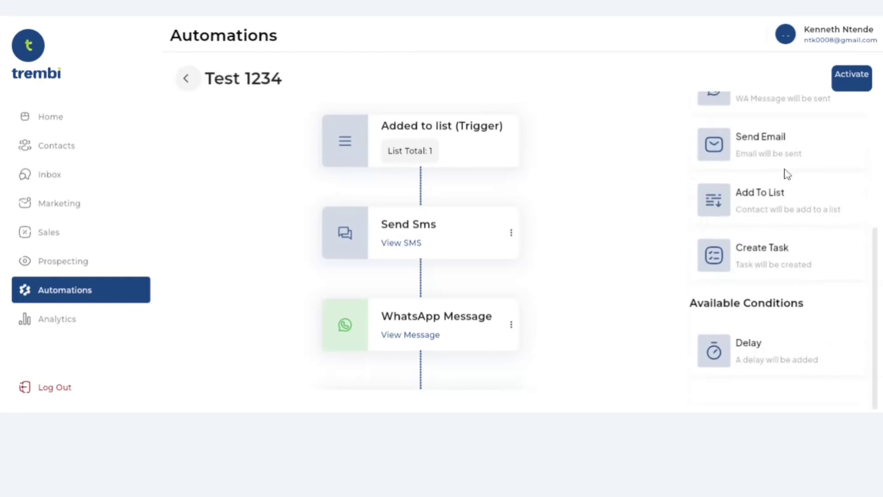
click(787, 147)
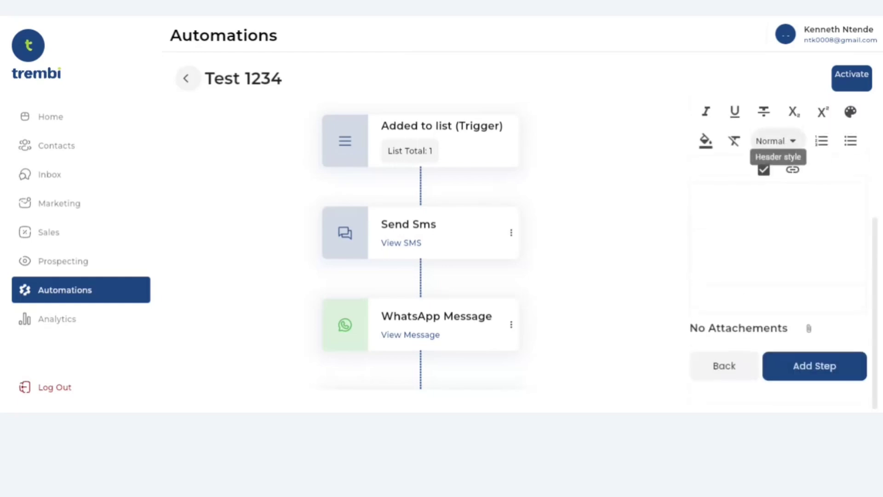
click(879, 192)
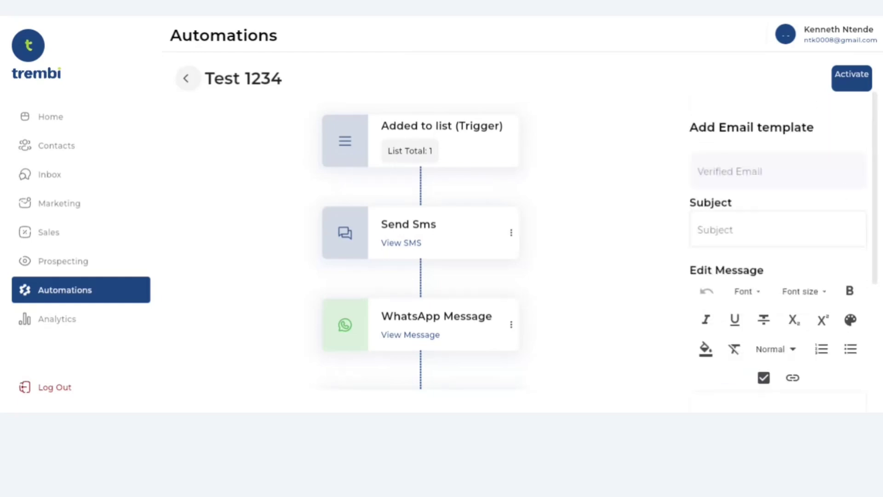
click(736, 171)
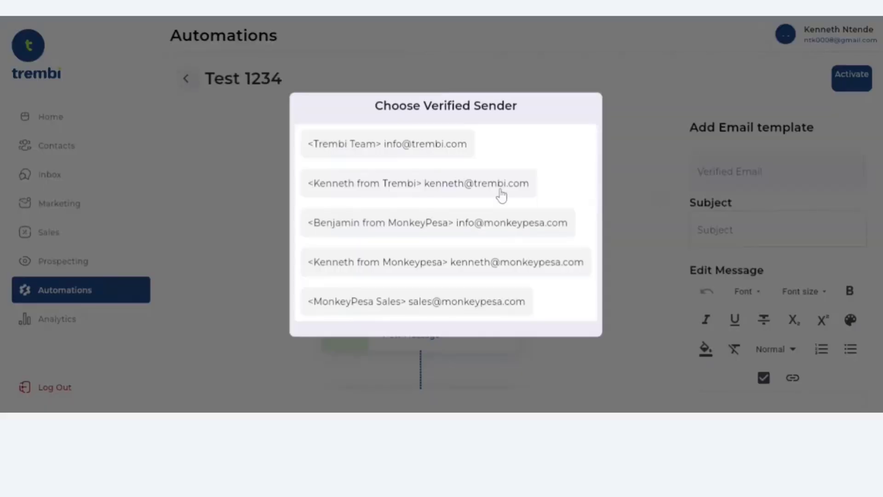
click(453, 156)
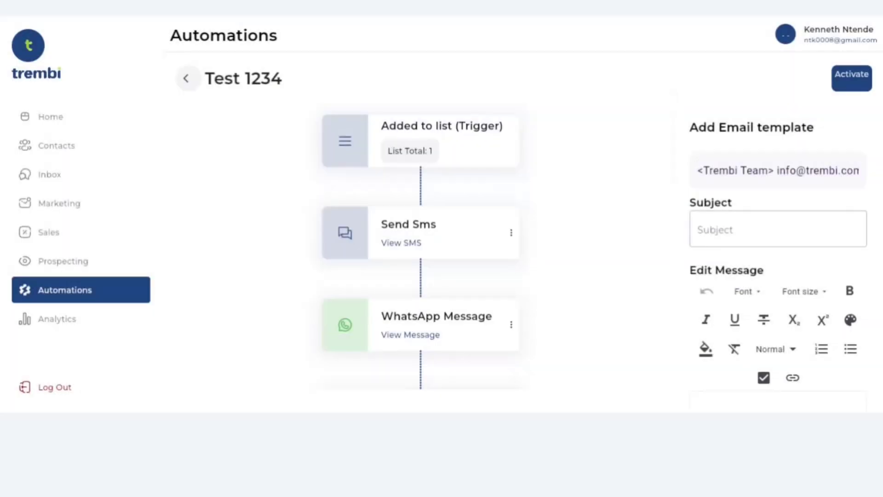
text(Sample subject)
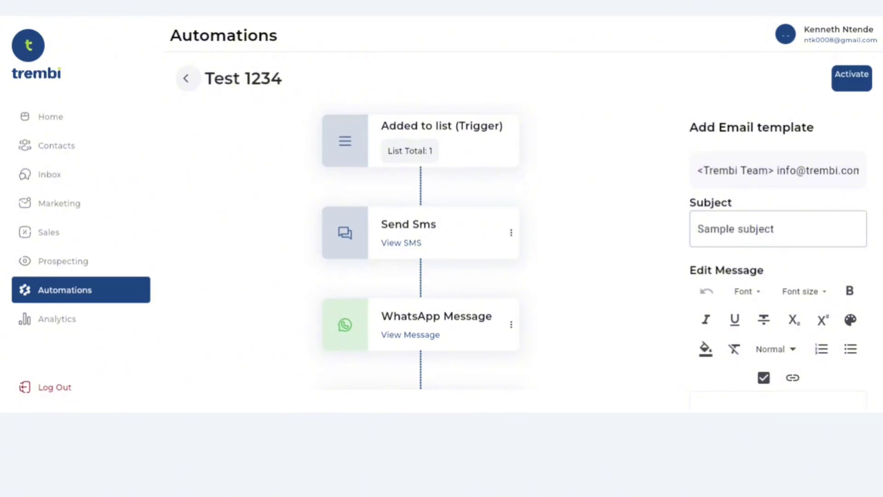
scroll(768, 244, down, 5)
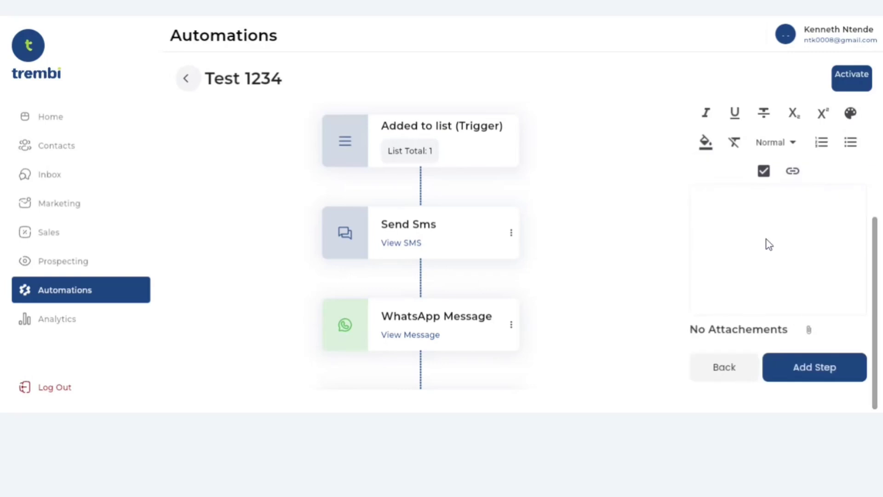
click(731, 213)
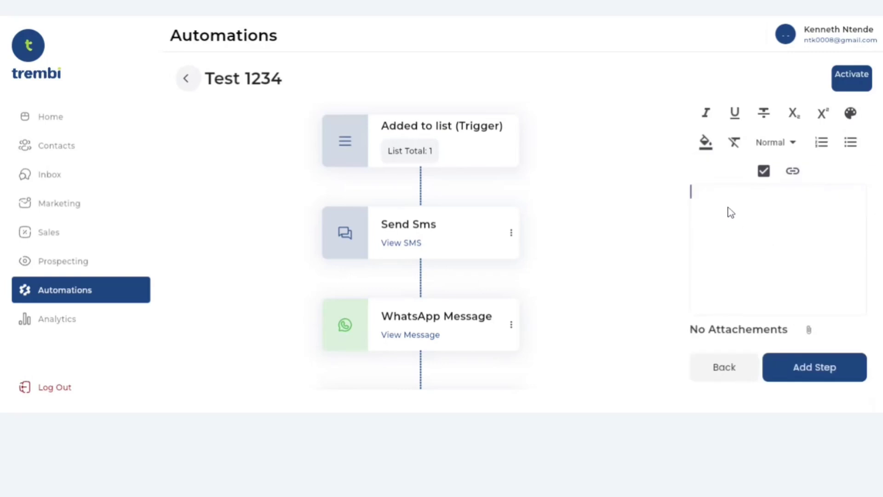
text(Body)
click(804, 370)
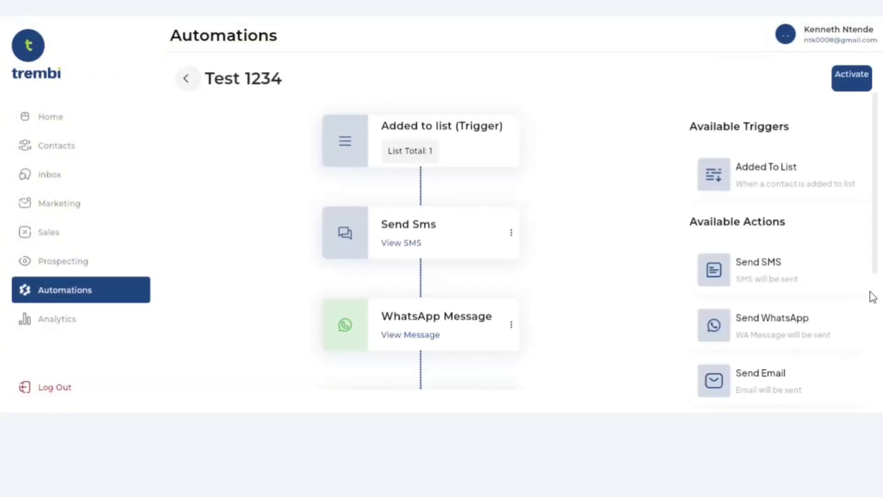
Step: Add a time delay of 7 days after the email action
scroll(875, 300, down, 5)
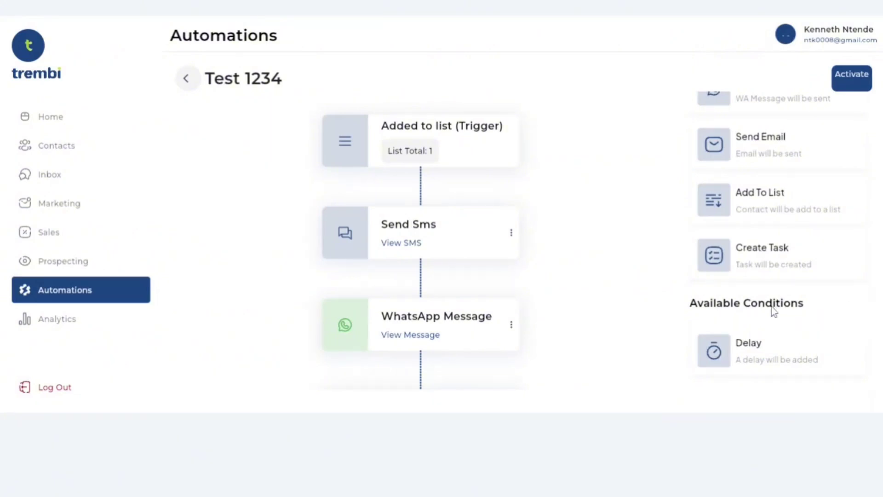
click(764, 350)
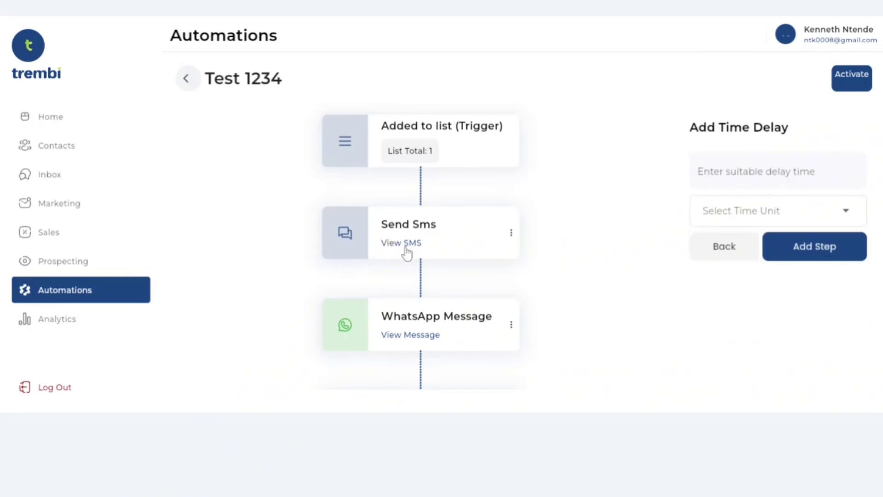
click(777, 171)
text(7)
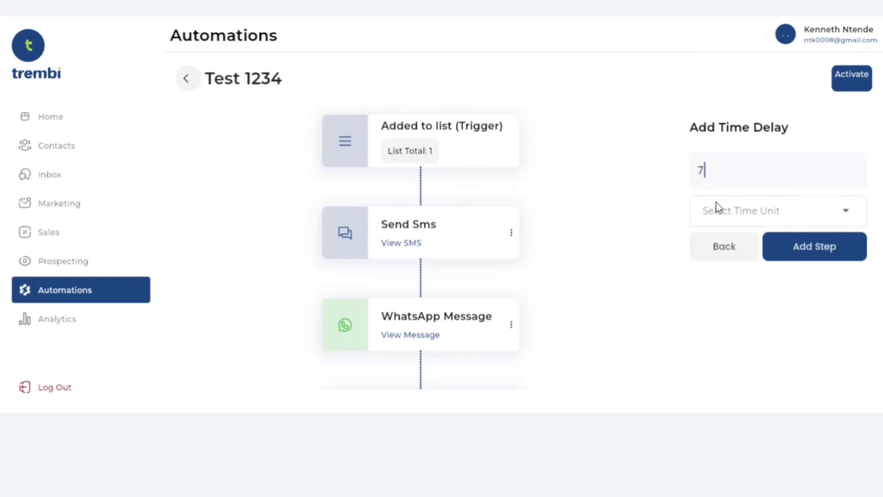
click(715, 215)
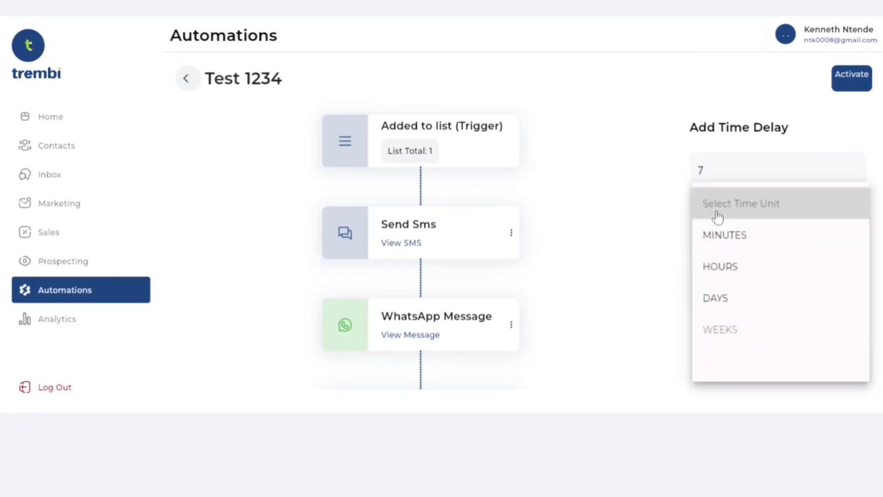
click(729, 305)
click(795, 249)
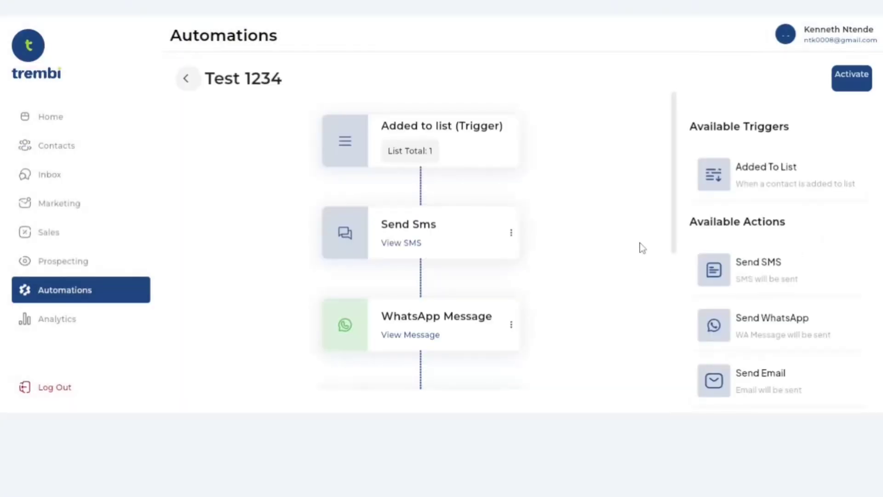
scroll(677, 281, down, 5)
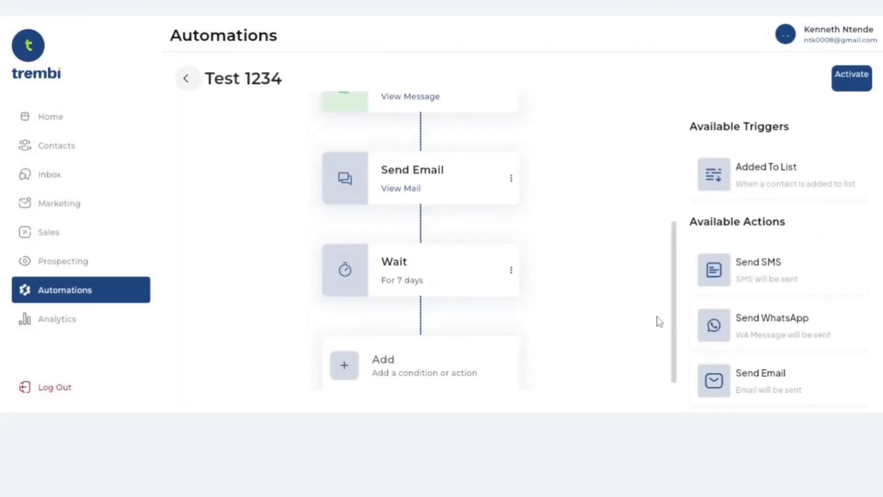
Step: Add a Send SMS action after the delay with the message "Hi #[Name], Following up."
click(767, 284)
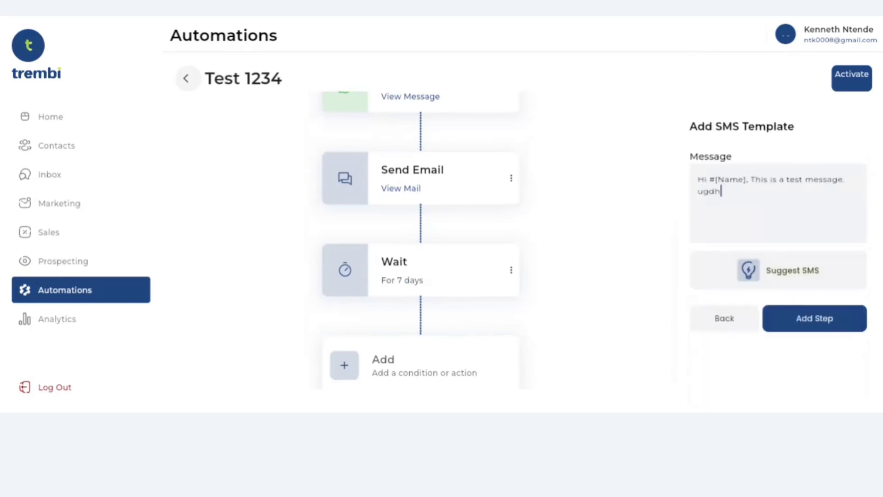
key(BackSpace)
key(BackSpace)
key(BackSpace)
key(BackSpace)
key(BackSpace)
key(BackSpace)
key(BackSpace)
key(BackSpace)
key(BackSpace)
key(BackSpace)
key(BackSpace)
key(BackSpace)
key(BackSpace)
key(BackSpace)
key(BackSpace)
key(BackSpace)
key(BackSpace)
key(BackSpace)
key(BackSpace)
key(BackSpace)
key(BackSpace)
key(BackSpace)
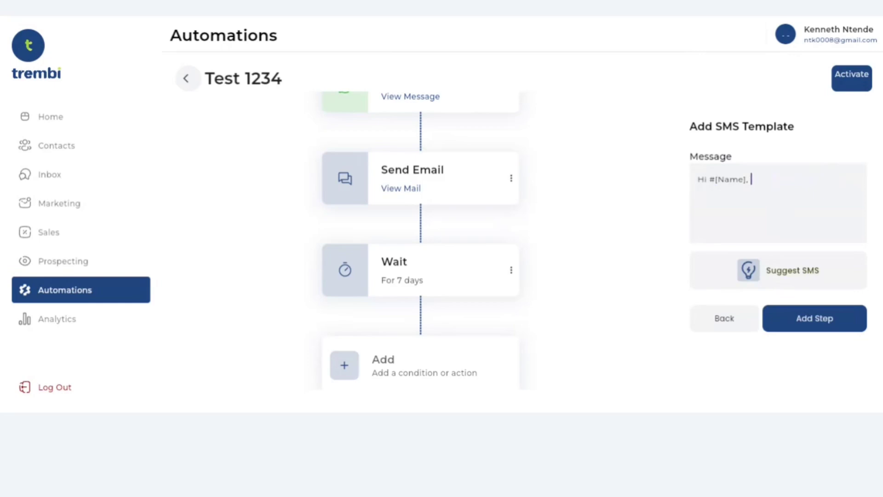
text(Following up)
key(BackSpace)
text(p.)
click(792, 323)
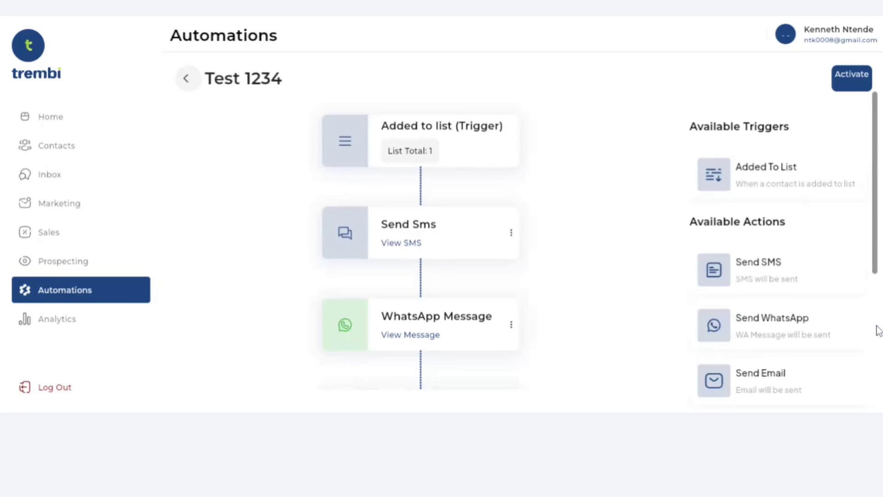
Step: Check the saved messages of the first SMS, the WhatsApp and the follow-up SMS steps in the workflow
scroll(874, 330, down, 5)
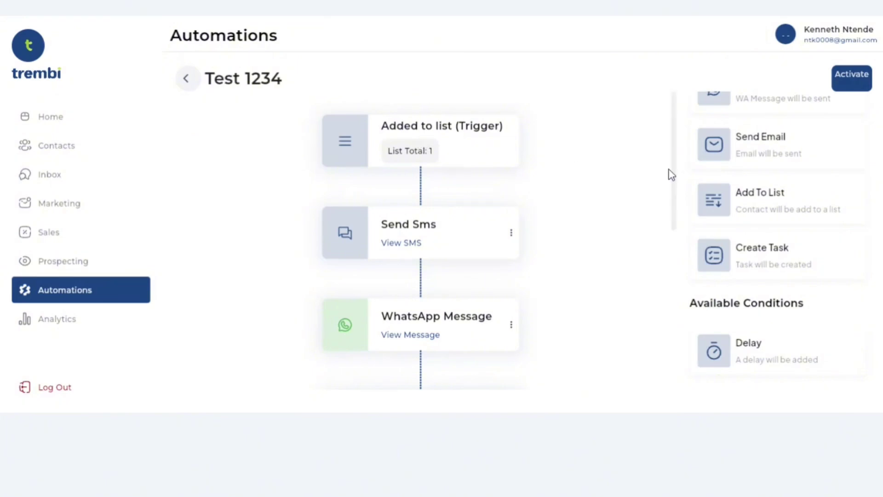
click(413, 246)
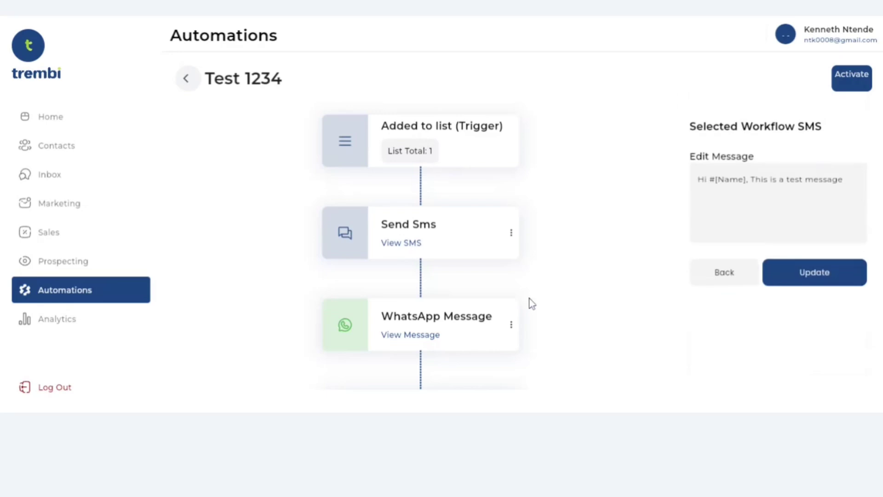
click(426, 340)
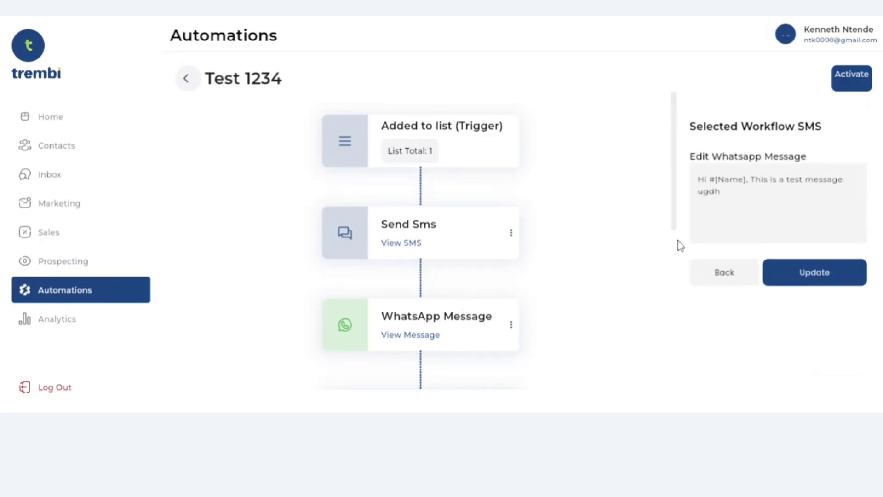
scroll(678, 242, down, 5)
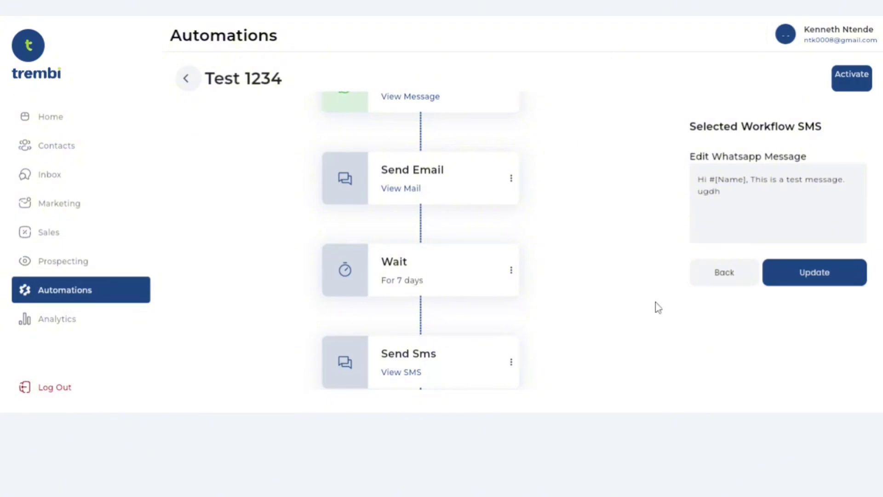
click(408, 373)
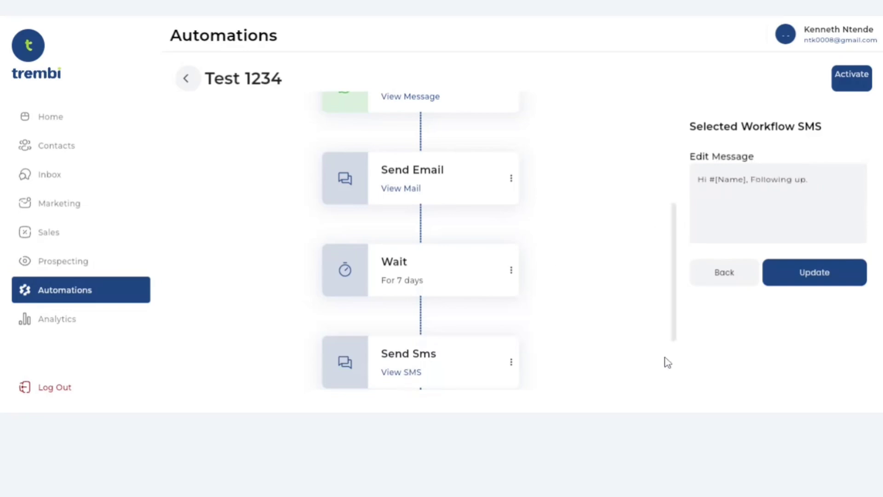
scroll(675, 359, down, 3)
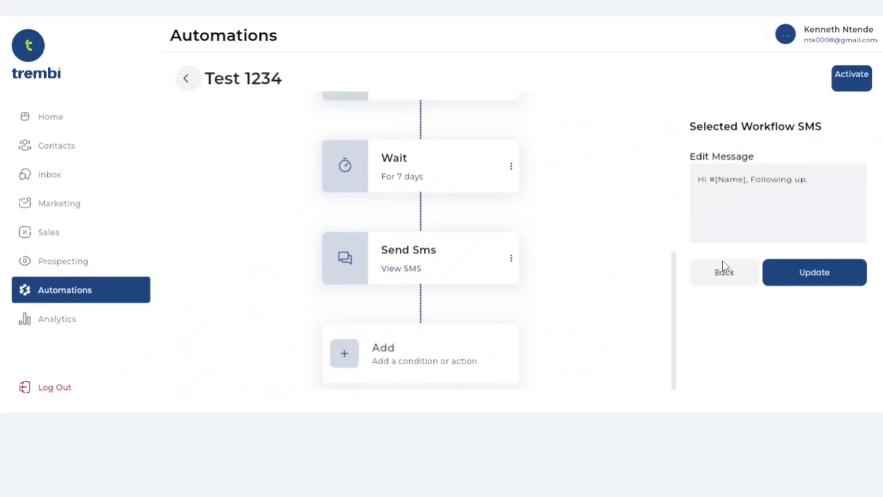
click(734, 276)
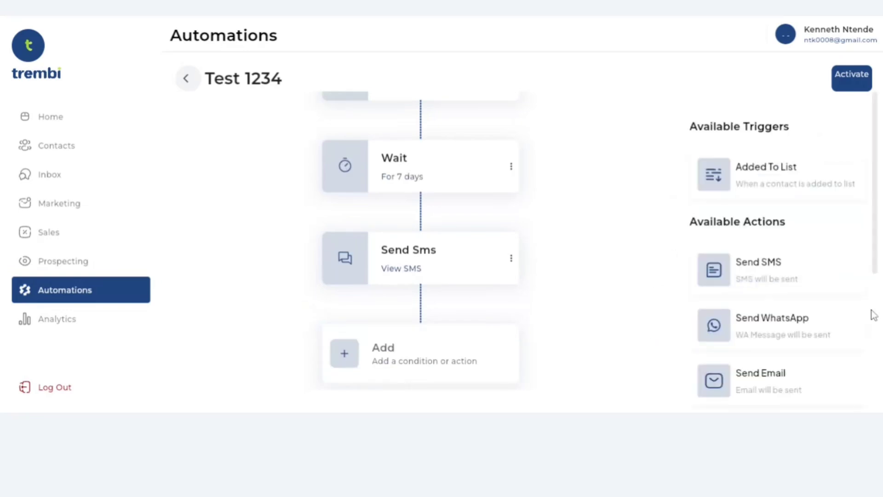
Step: Add a time delay of 7 hours after the follow-up SMS
scroll(874, 305, down, 5)
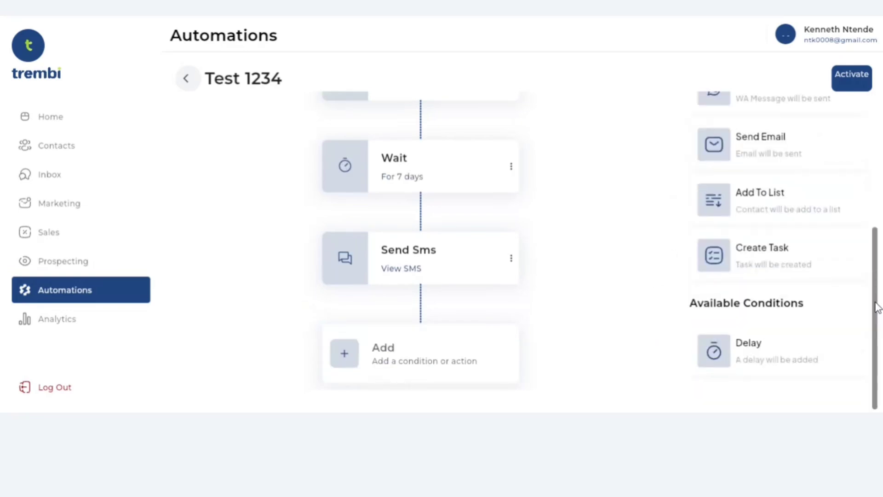
click(765, 350)
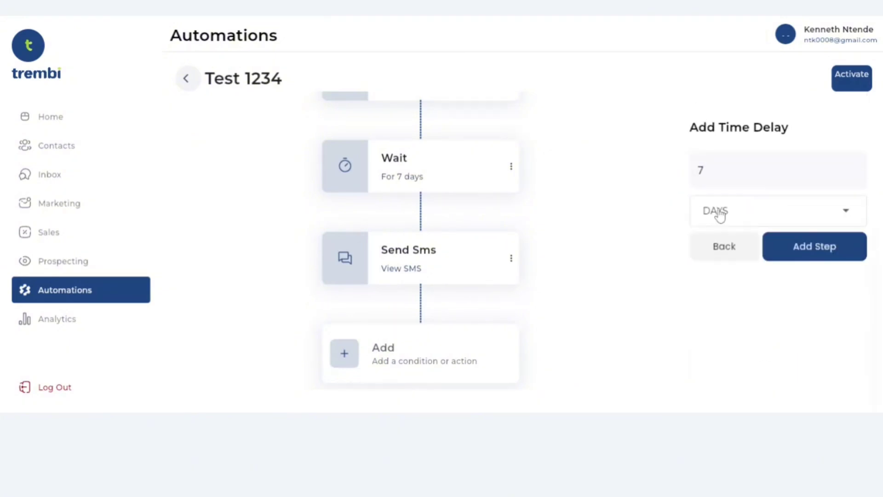
click(719, 214)
click(720, 184)
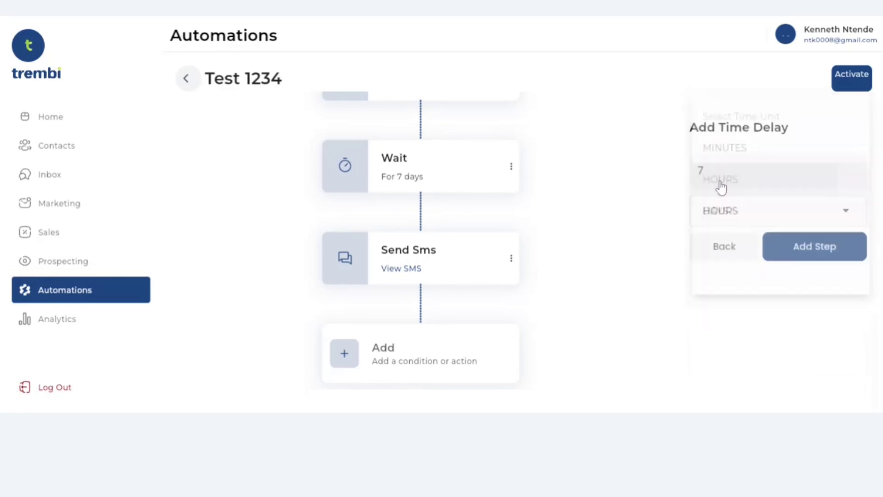
click(794, 248)
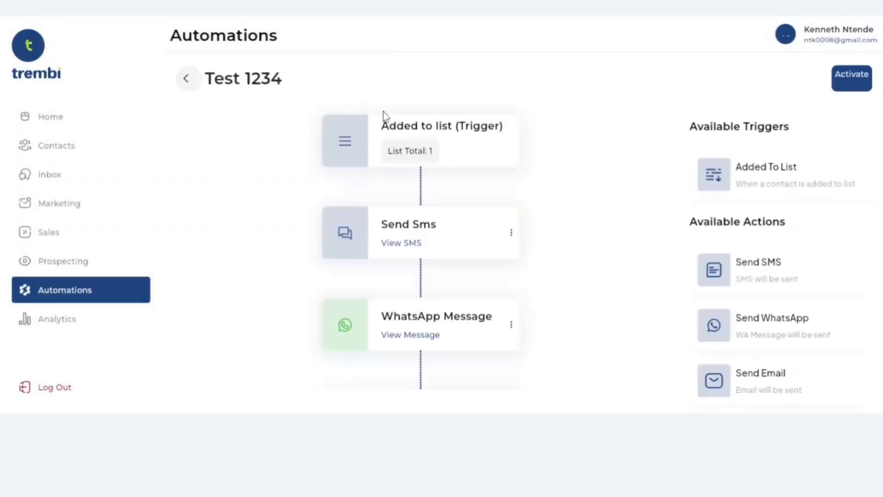
click(675, 242)
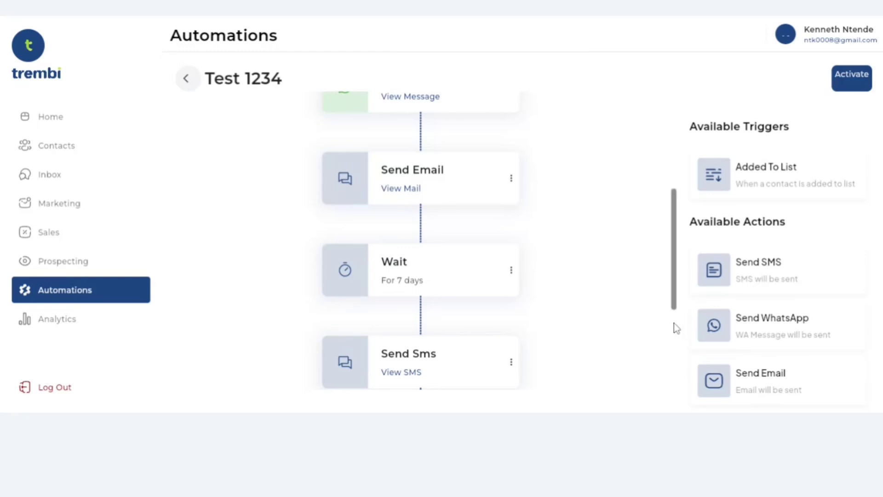
scroll(676, 328, down, 4)
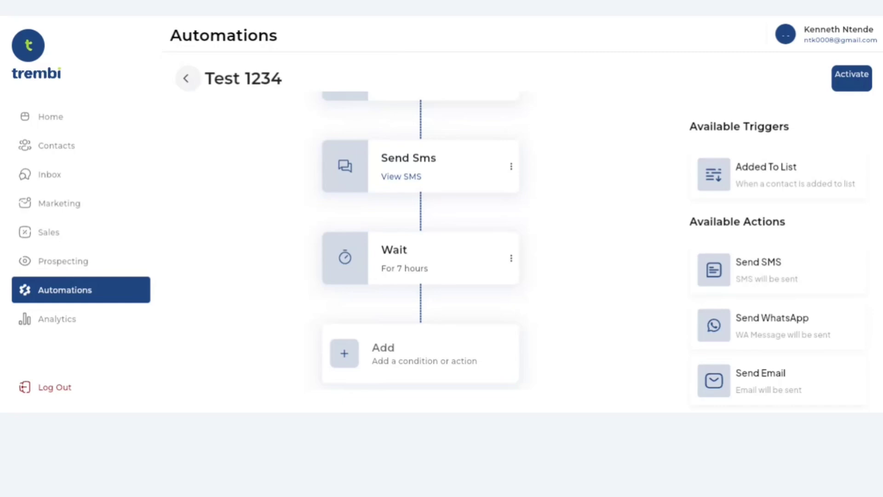
Step: View the lists the first contact can be added to from its details, and return to all contacts without choosing one
click(102, 156)
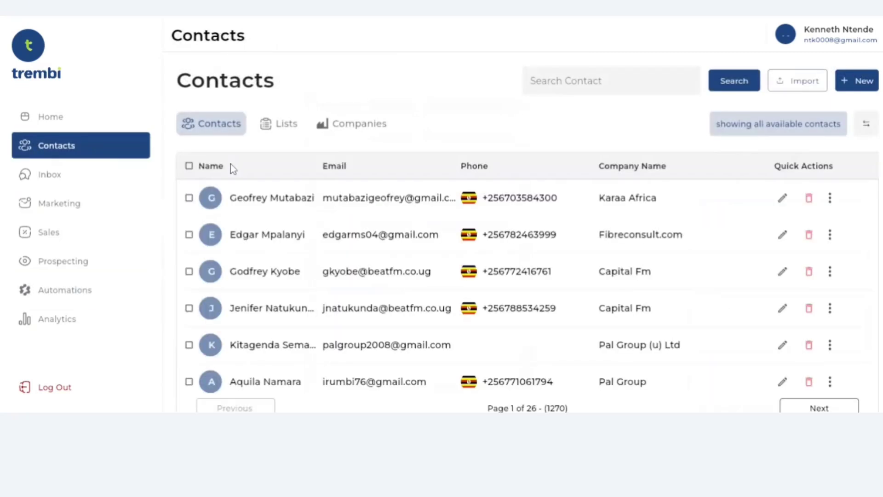
click(237, 200)
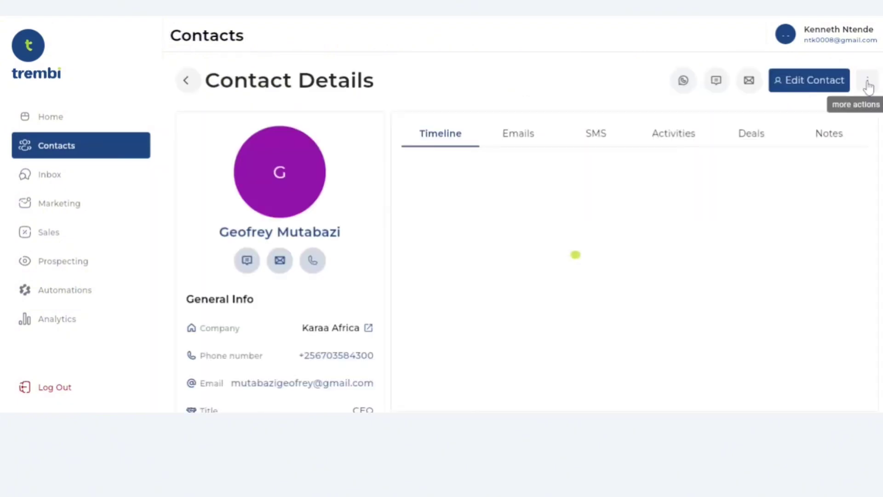
click(868, 85)
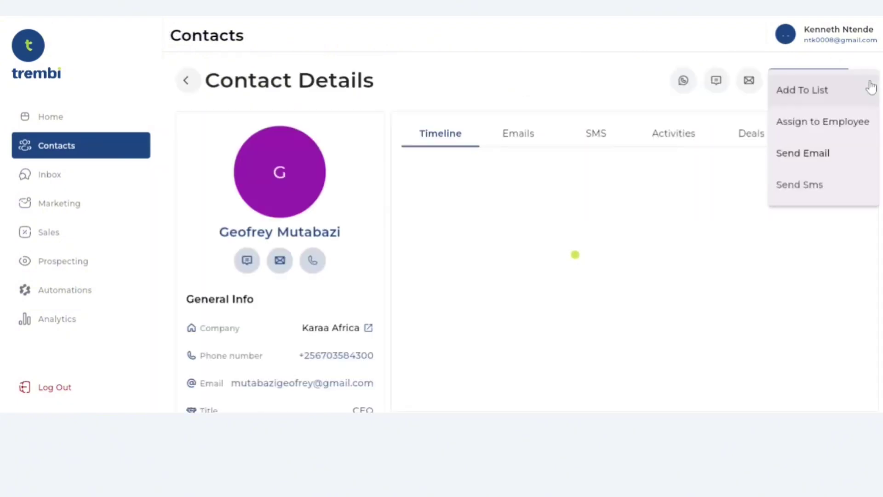
click(820, 94)
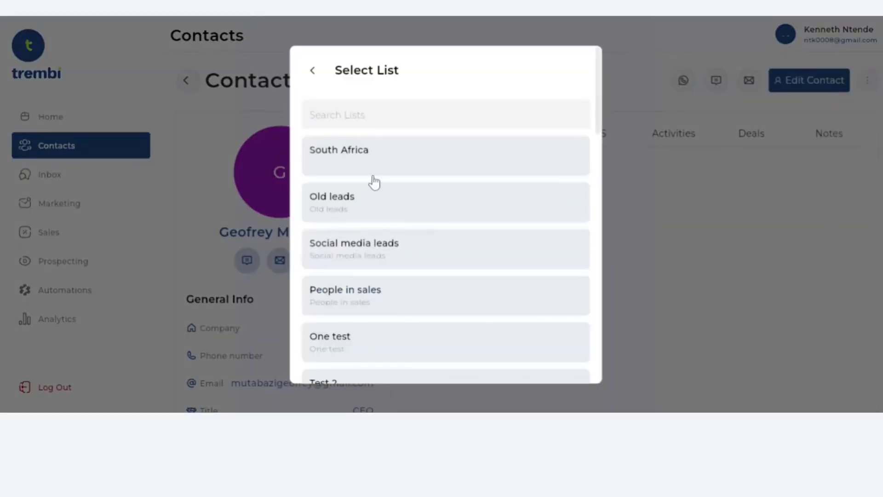
click(313, 72)
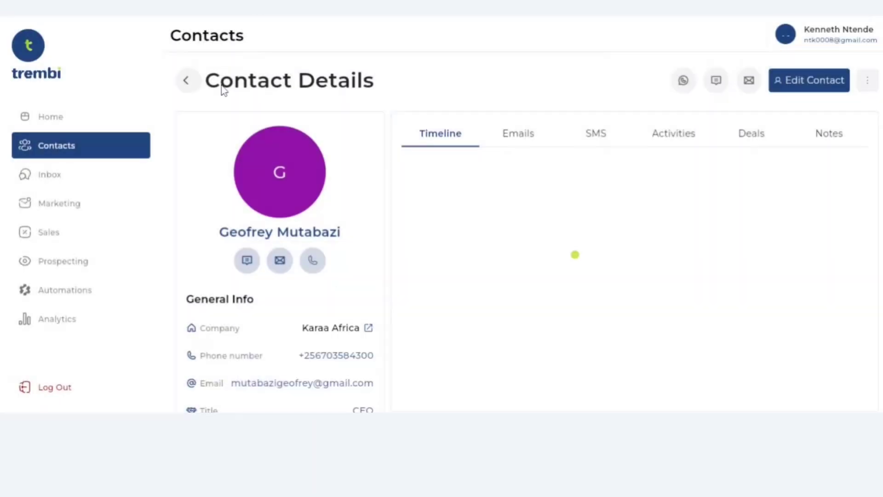
click(183, 81)
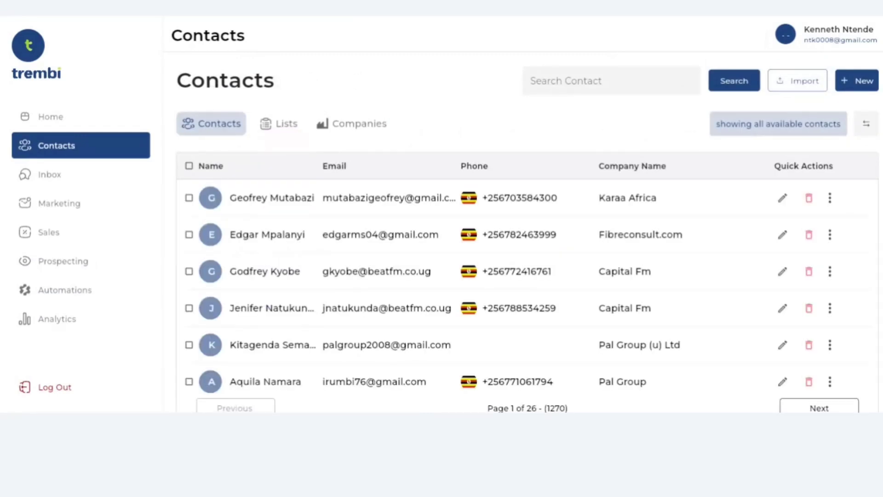
Step: Select all contacts on the page and view the lists they can be added to, without choosing one
click(188, 165)
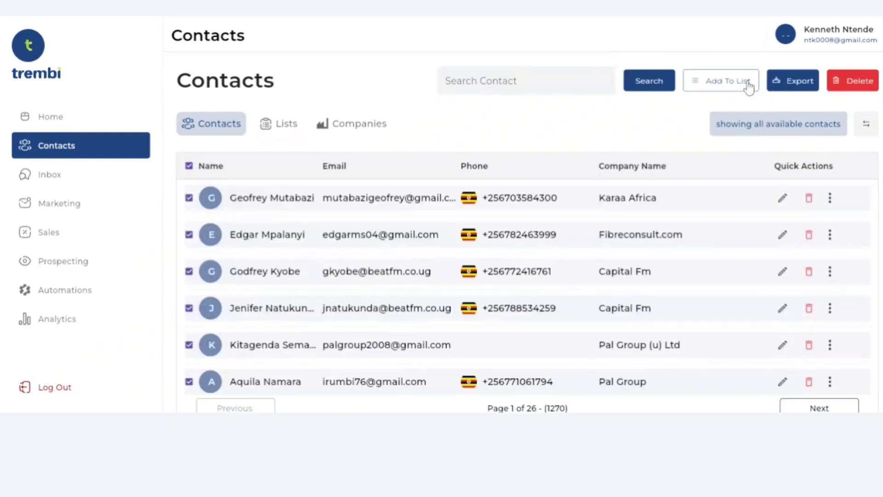
click(748, 84)
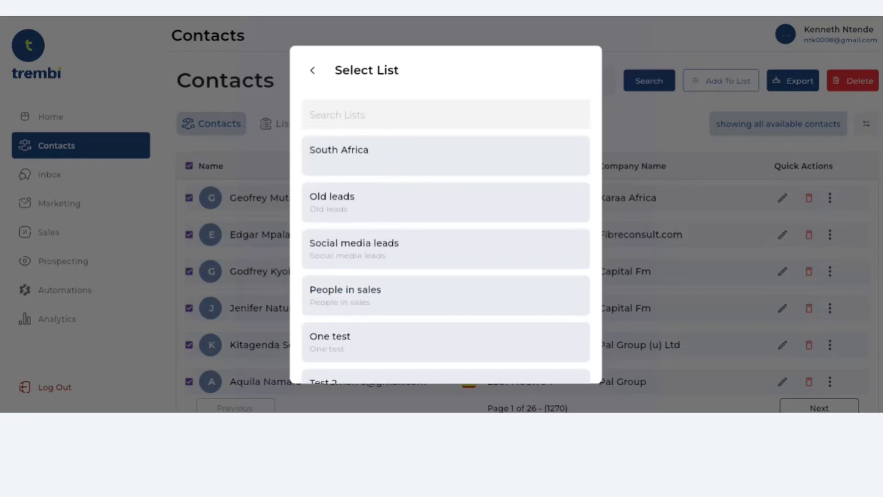
click(319, 72)
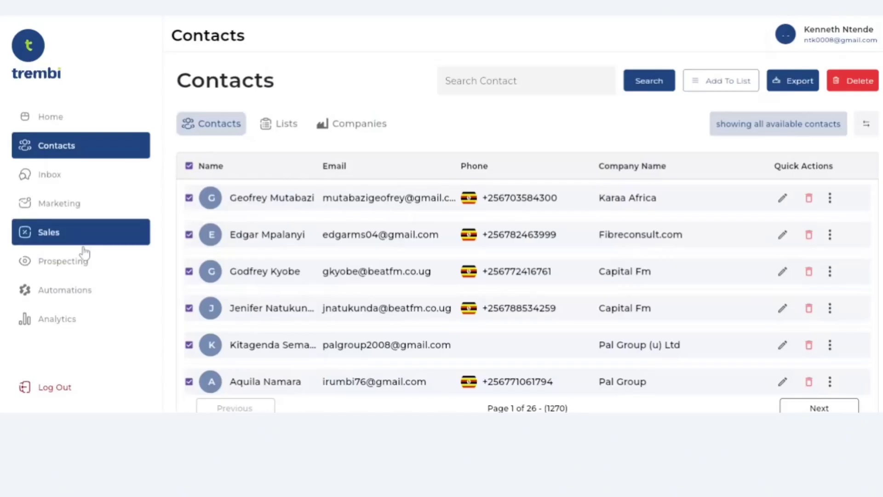
Step: Start a new automation of the type "Find & Engage Leads With Monkeypesa AI"
click(58, 294)
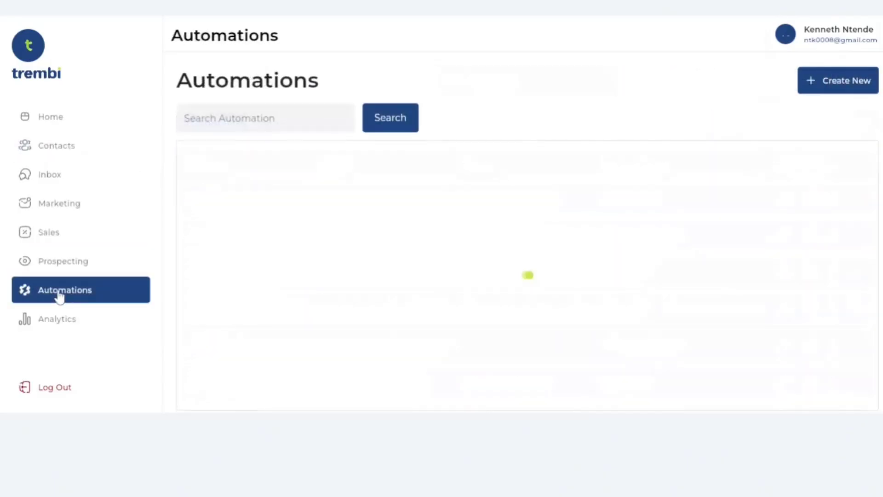
click(813, 92)
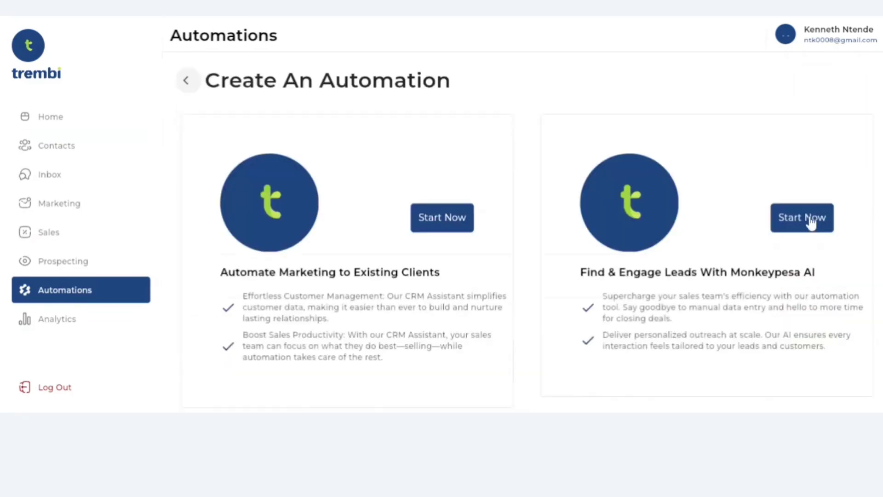
click(811, 223)
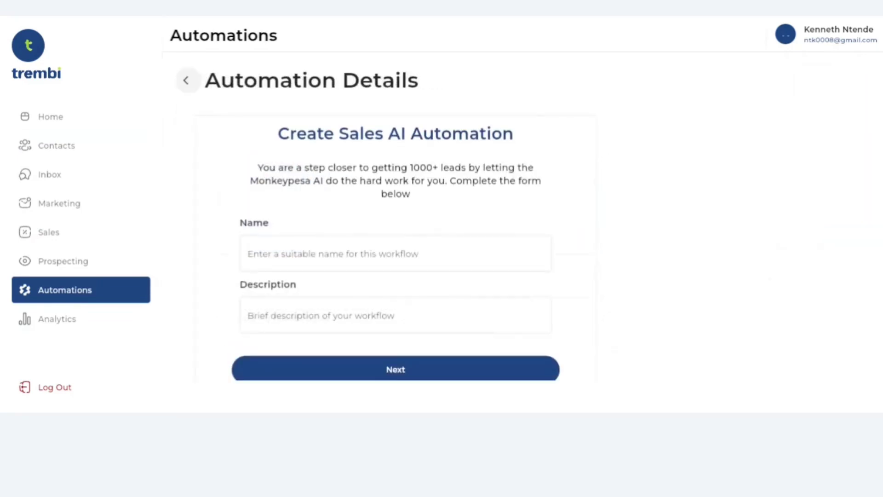
Step: Name the sales automation "Manufacturing 6", describe it as "Manufacturing", and continue to the ideal customer profile filters
click(449, 254)
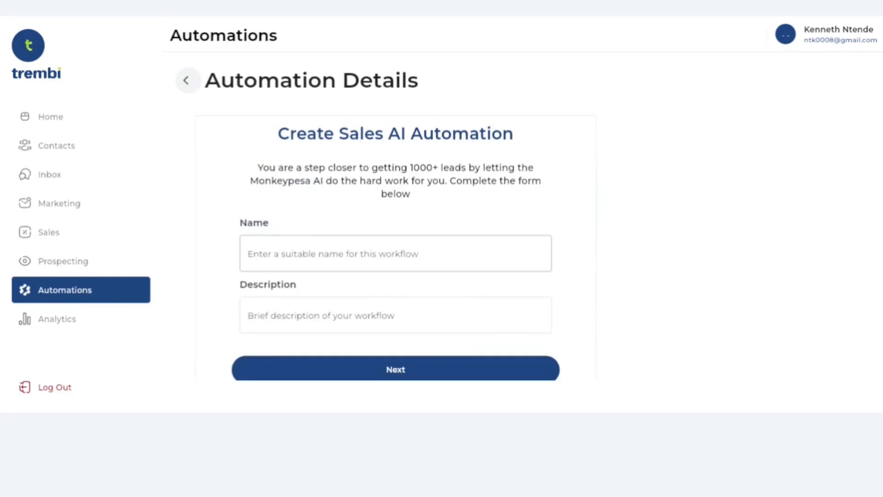
text(Man)
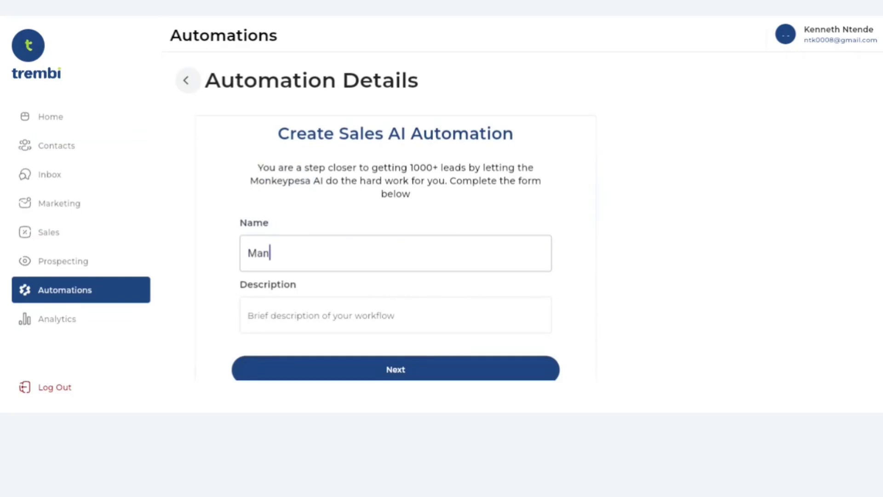
text(ufacturing)
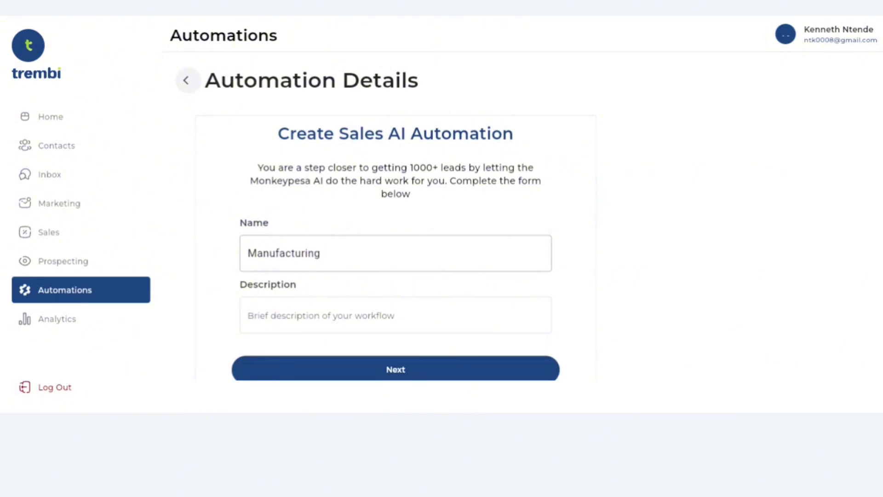
text( 6)
key(Tab)
text(Manu)
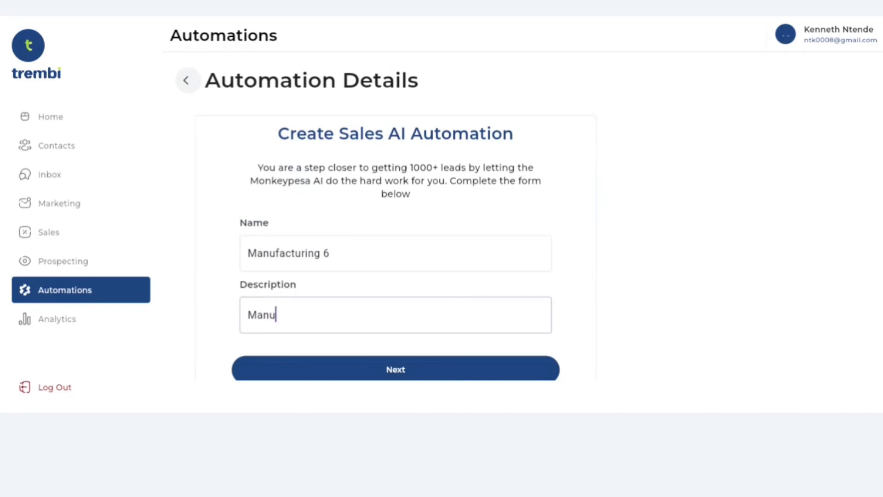
text(facturing)
click(393, 370)
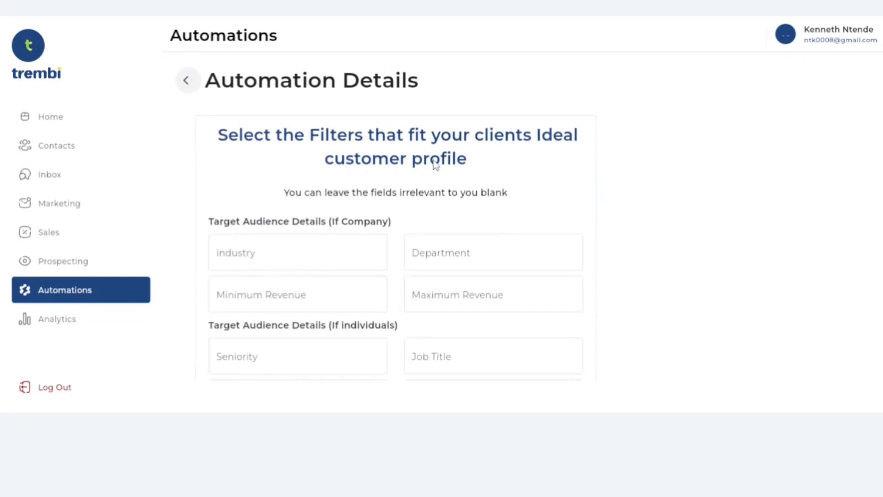
scroll(877, 285, down, 5)
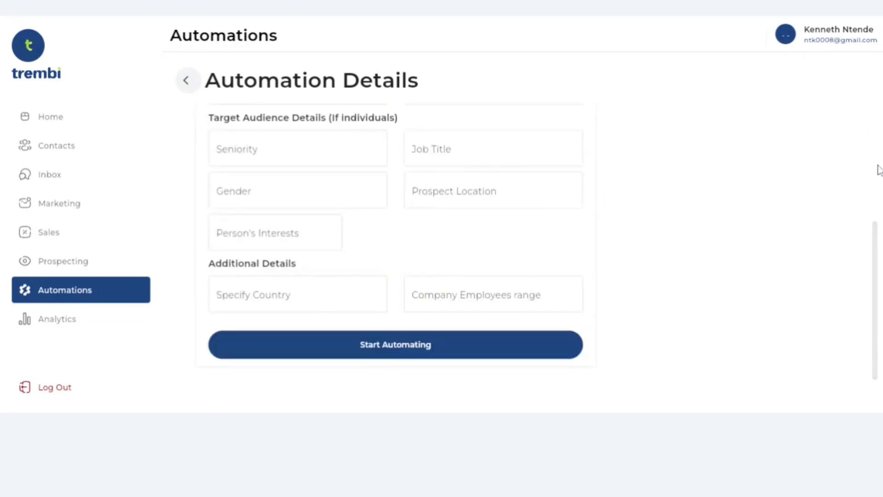
scroll(879, 167, up, 5)
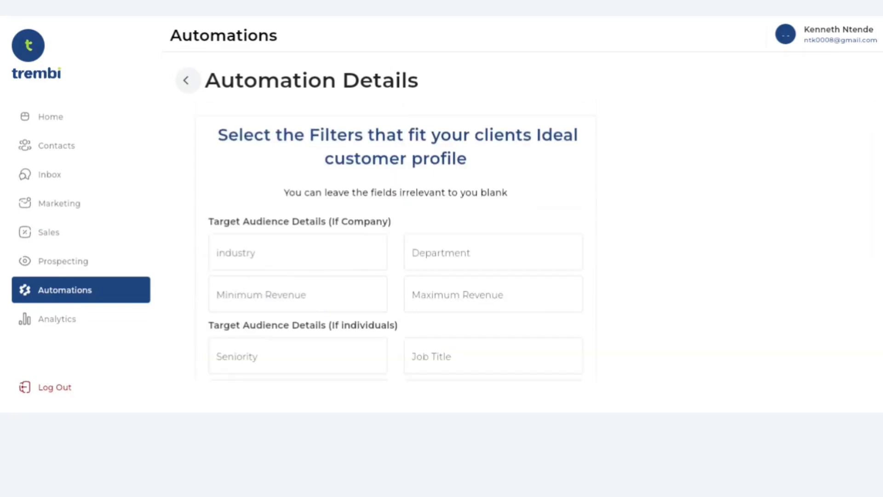
Step: Set the ideal customer profile's industry filter to Manufacturing
click(298, 252)
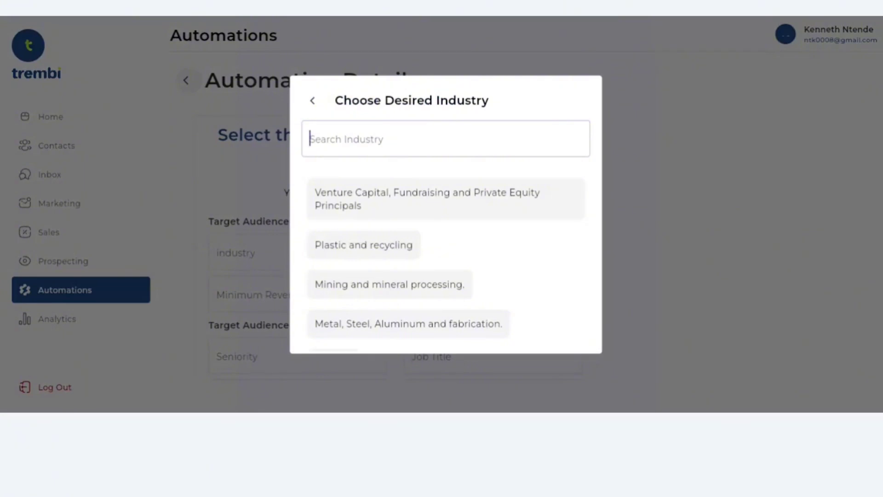
text(Manufacturing)
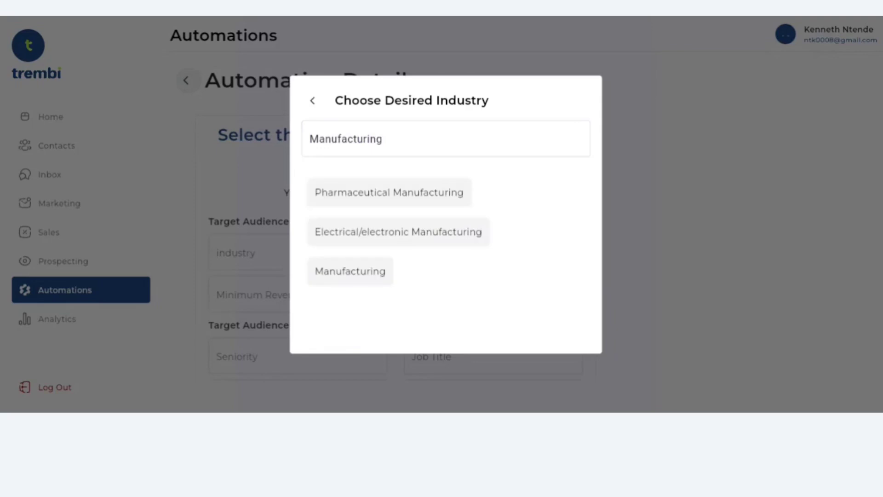
click(366, 272)
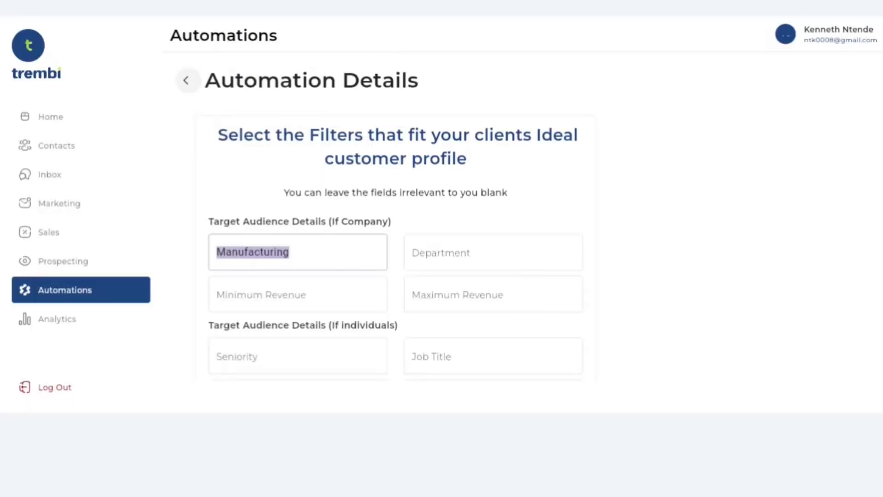
click(877, 276)
scroll(877, 277, down, 5)
click(414, 148)
text(CEO)
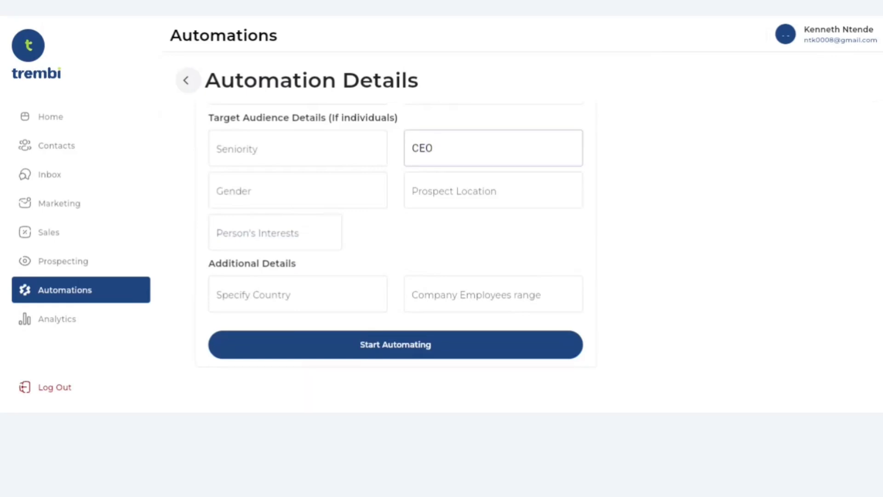
key(BackSpace)
key(BackSpace)
key(BackSpace)
key(Tab)
click(340, 193)
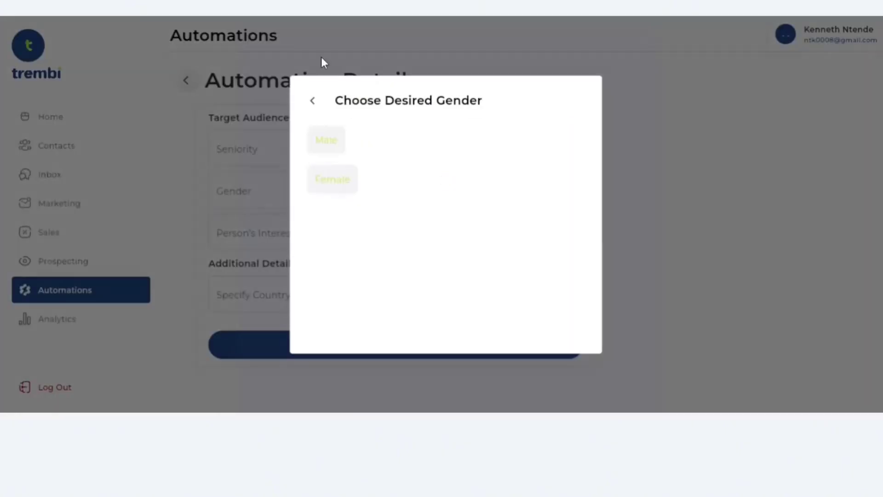
click(313, 100)
click(275, 232)
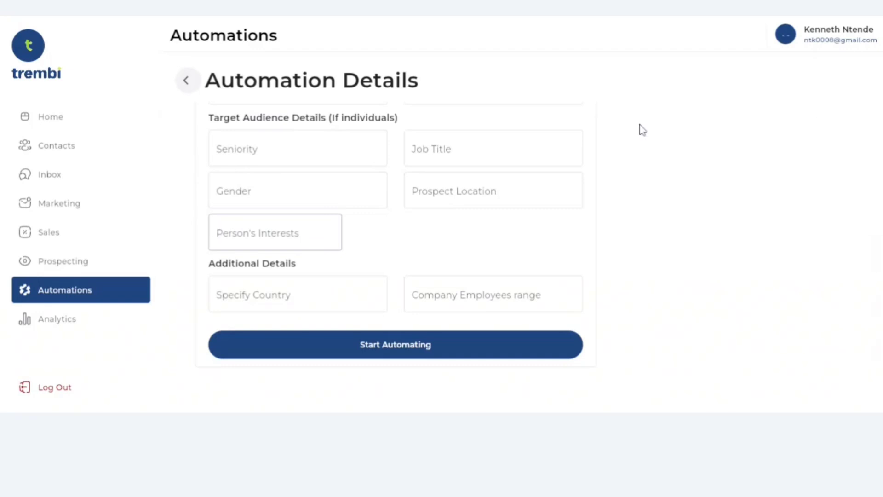
Step: Set the ideal customer profile's country to Uganda and start automating with these filters
click(319, 294)
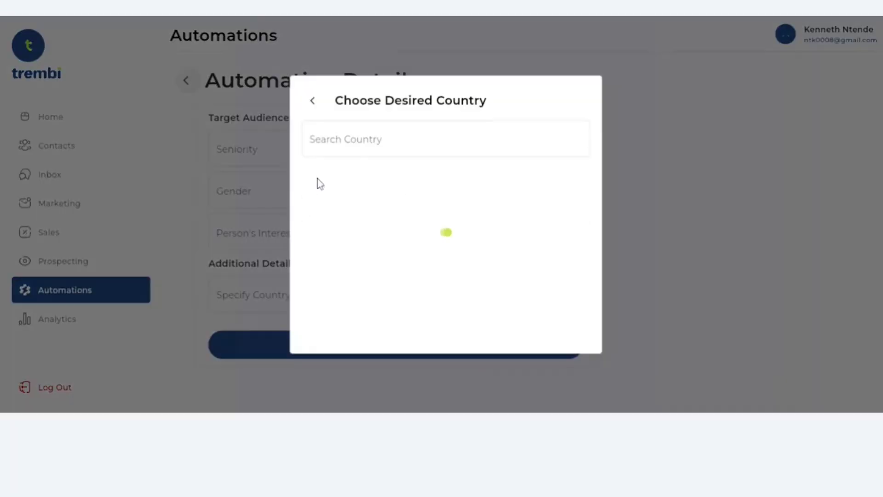
text(Ugan)
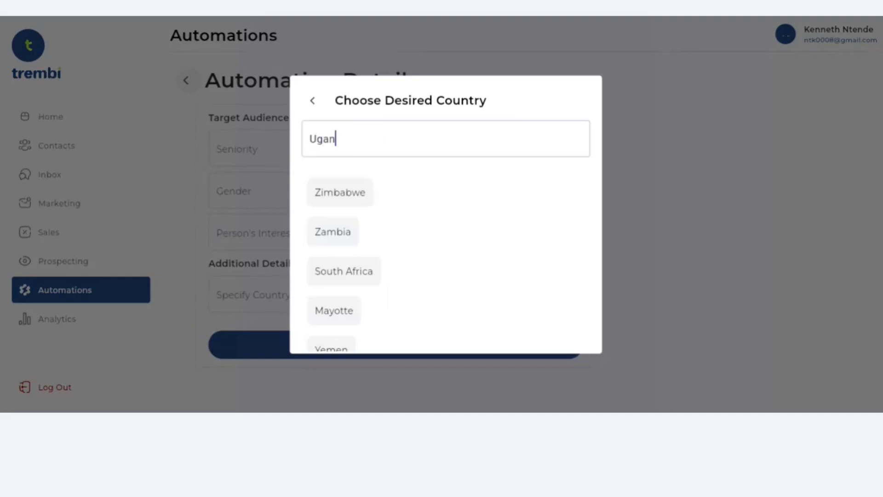
text(da)
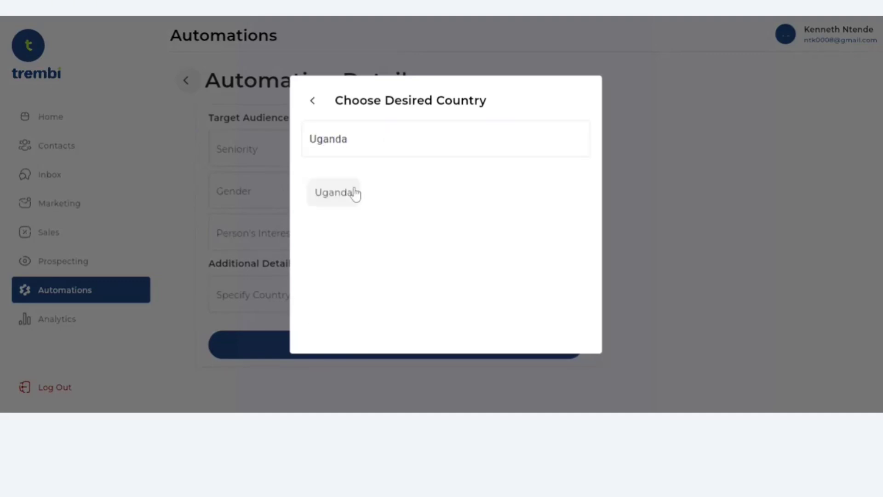
click(355, 193)
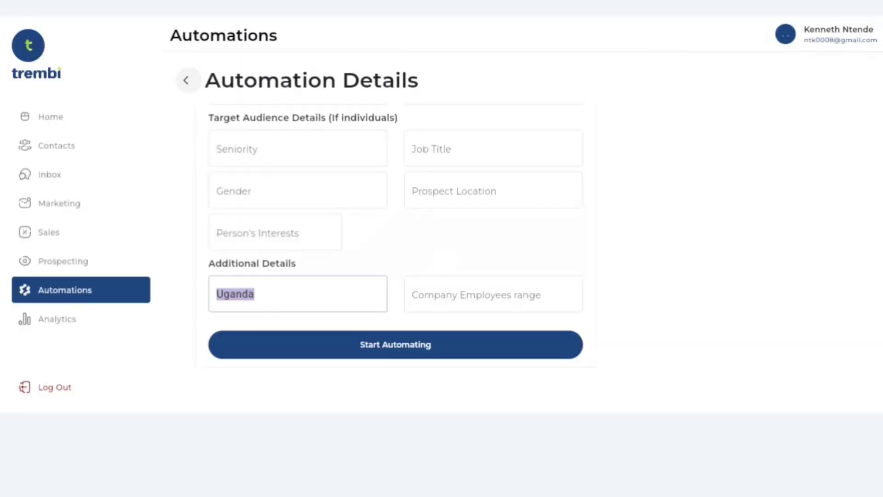
click(397, 348)
click(398, 348)
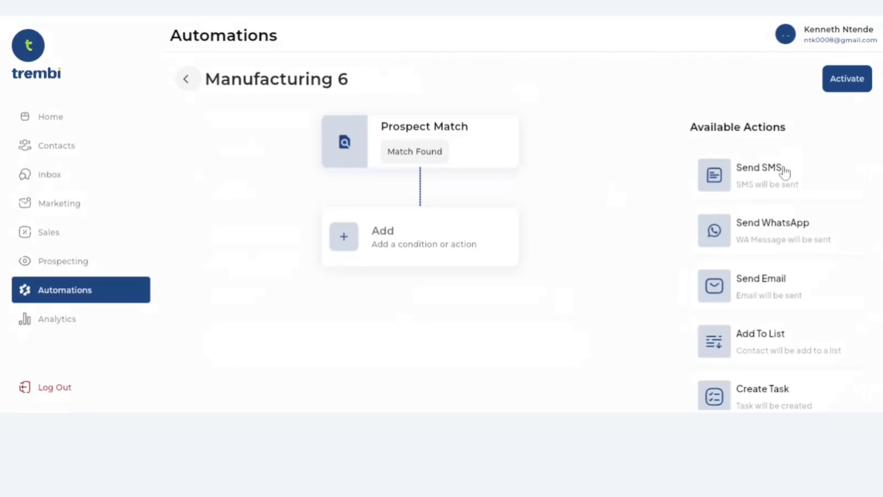
Step: Add a Send SMS step after the prospect match with the message "Hi #[Name] This is what we do and how do it"
click(785, 173)
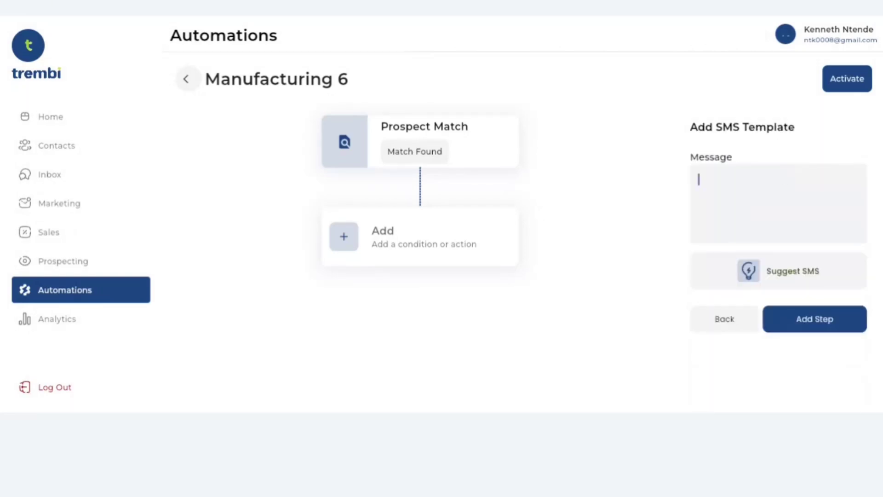
text(Hi #[Name] This)
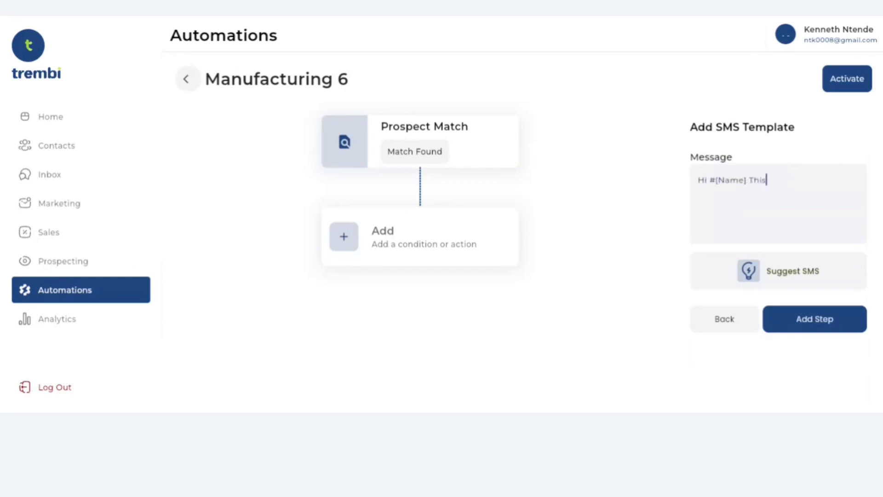
text( is what we do and ho)
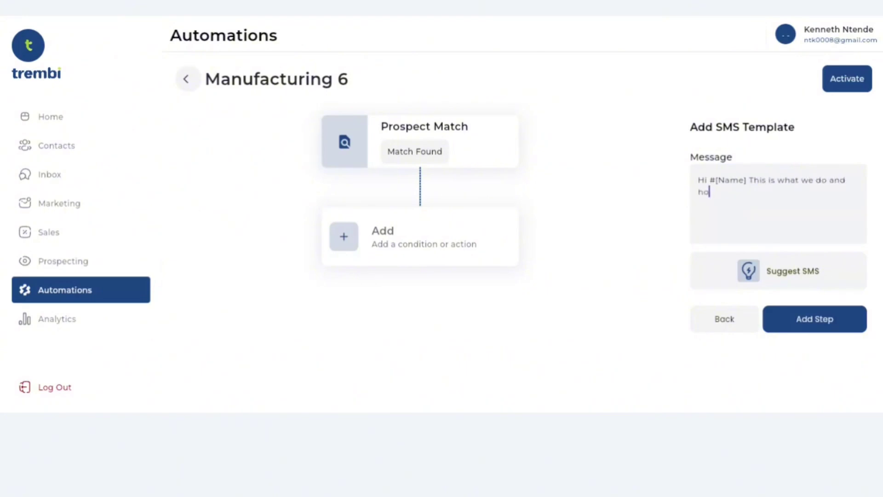
text(w do it)
click(822, 320)
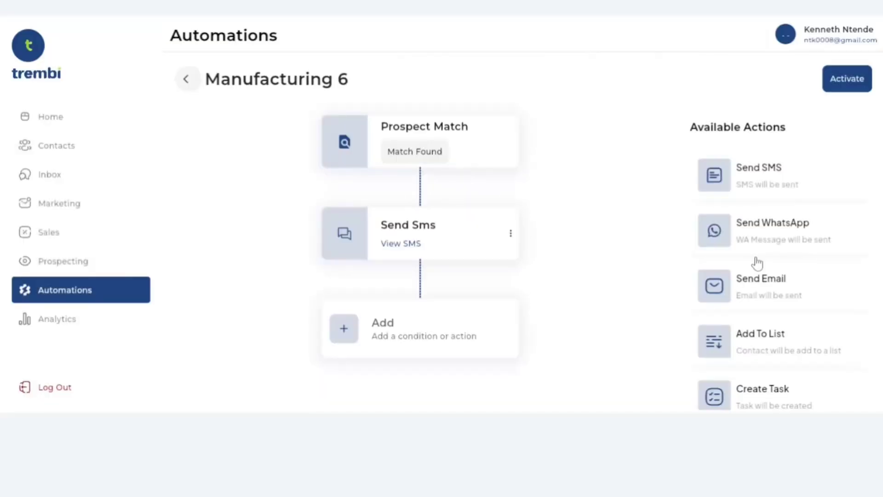
Step: Add a WhatsApp step after the SMS with the message "Hi #[Name] isj gojsdog ns"
click(771, 230)
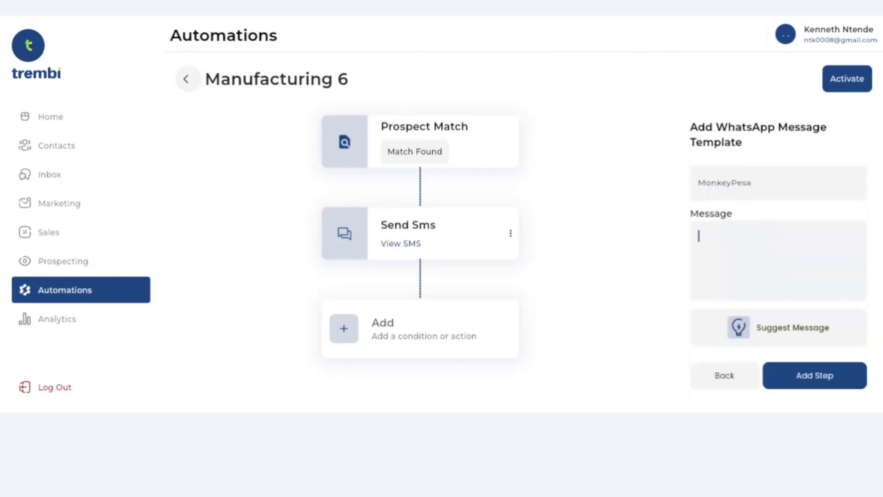
text(Hi #[Name] isj gojsdog ns)
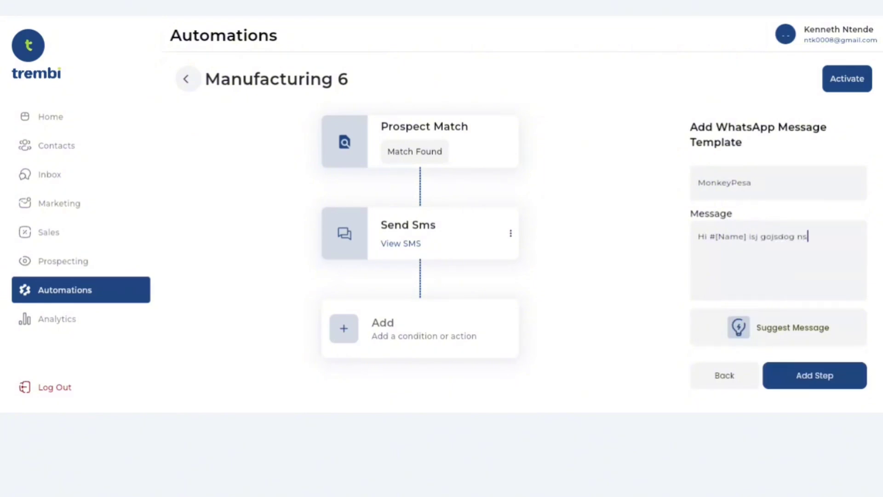
click(823, 378)
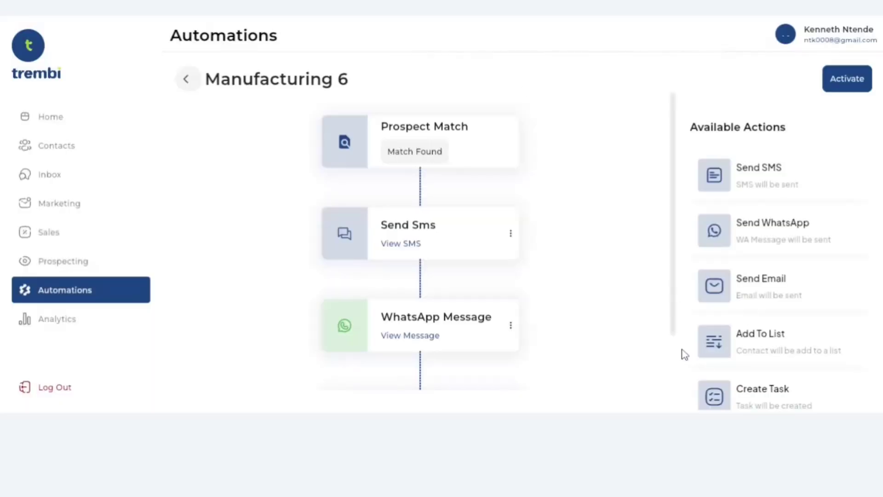
Step: Add a time delay of 7 days after the WhatsApp message
scroll(674, 360, down, 2)
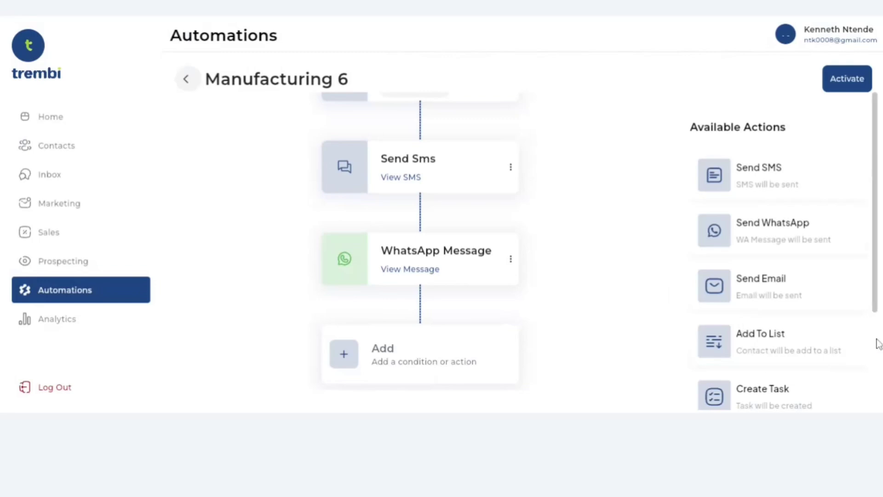
scroll(877, 345, down, 3)
click(755, 355)
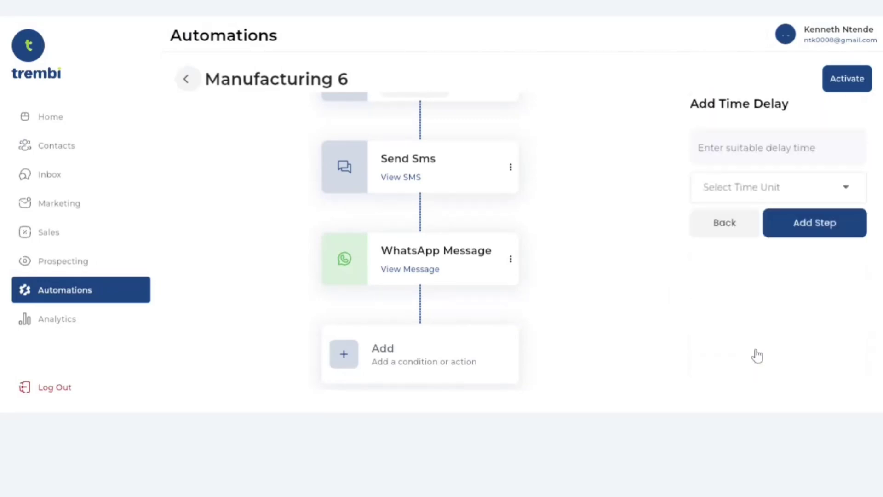
text(7)
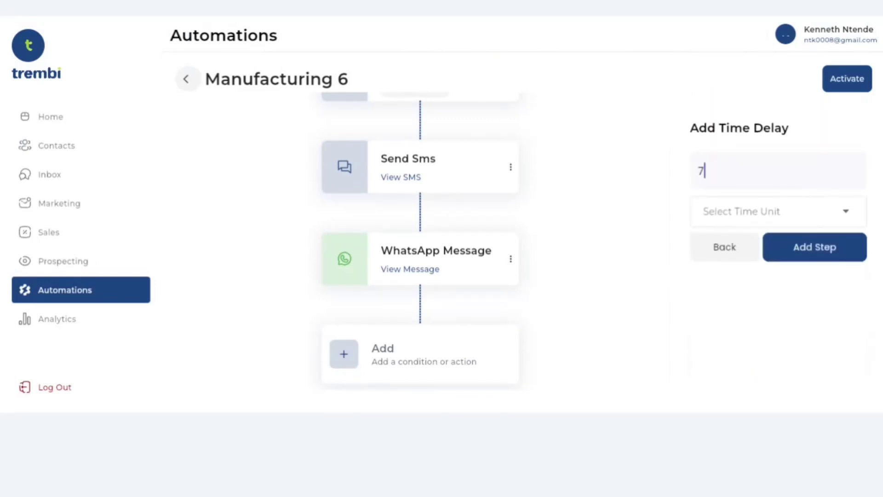
click(722, 217)
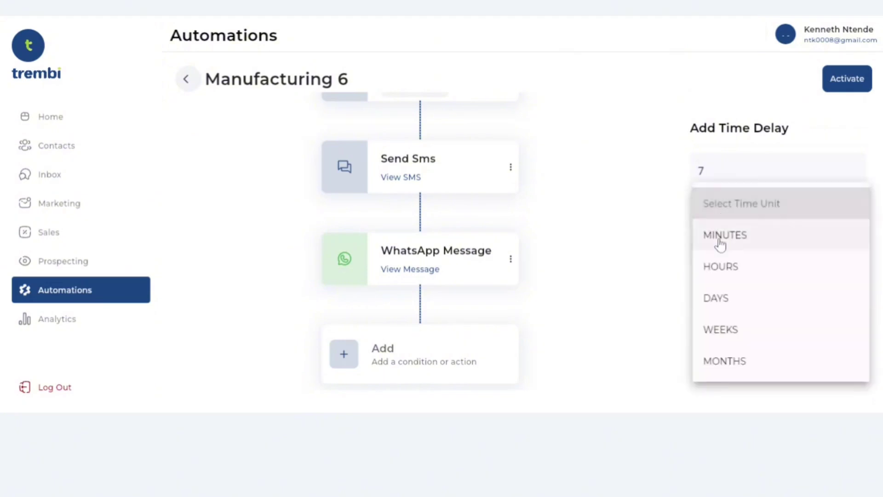
click(724, 306)
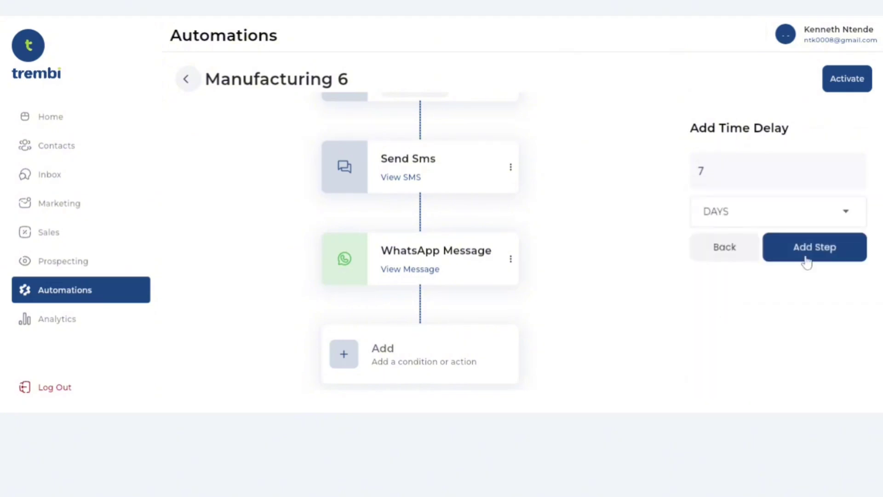
click(805, 261)
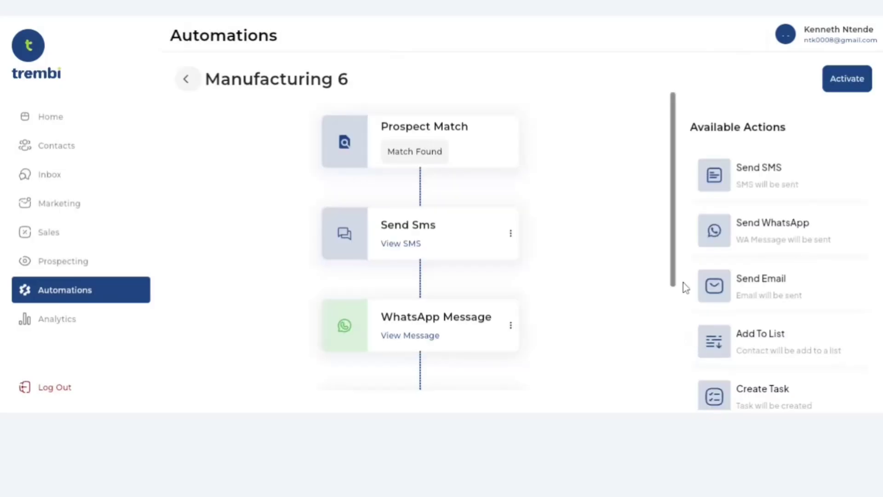
Step: Add a second WhatsApp step after the delay with the message "Hi #[Name] following up"
click(767, 239)
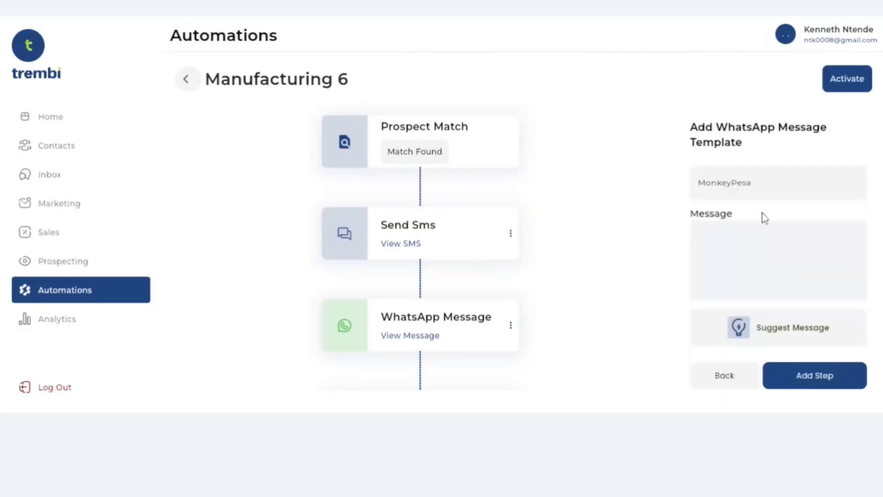
click(699, 236)
text(wihbwjio fdojlmv)
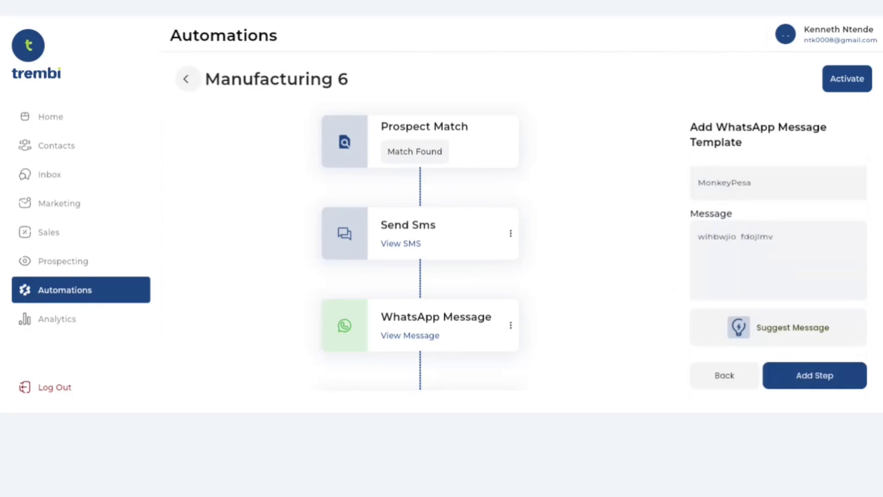
key(BackSpace)
key(BackSpace)
key(BackSpace)
key(BackSpace)
key(BackSpace)
key(BackSpace)
key(BackSpace)
key(BackSpace)
key(BackSpace)
key(BackSpace)
key(BackSpace)
key(BackSpace)
key(BackSpace)
key(BackSpace)
key(BackSpace)
key(BackSpace)
key(BackSpace)
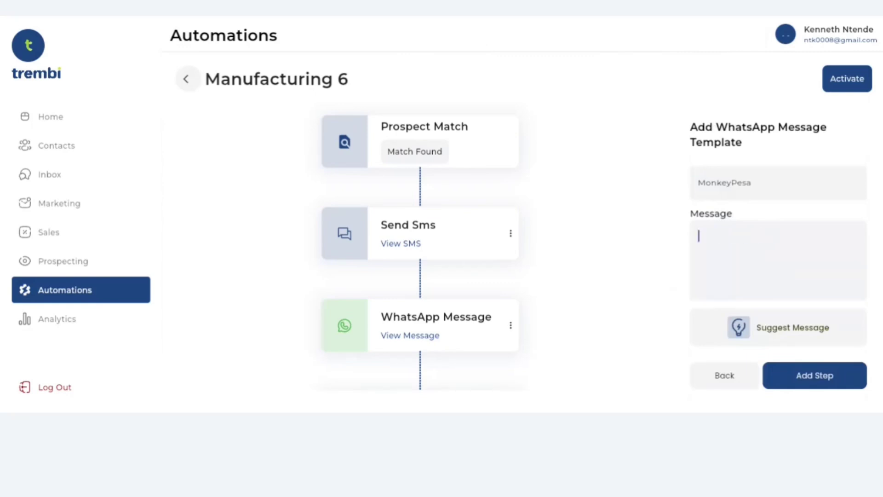
text(H)
key(BackSpace)
text(Hi #{name)
key(BackSpace)
key(BackSpace)
key(BackSpace)
key(BackSpace)
key(BackSpace)
text({Name] following uo)
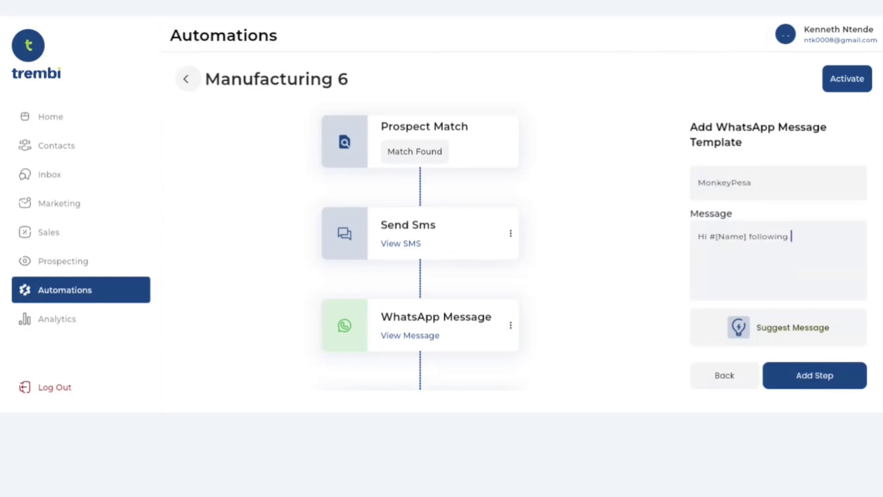
key(BackSpace)
text(p)
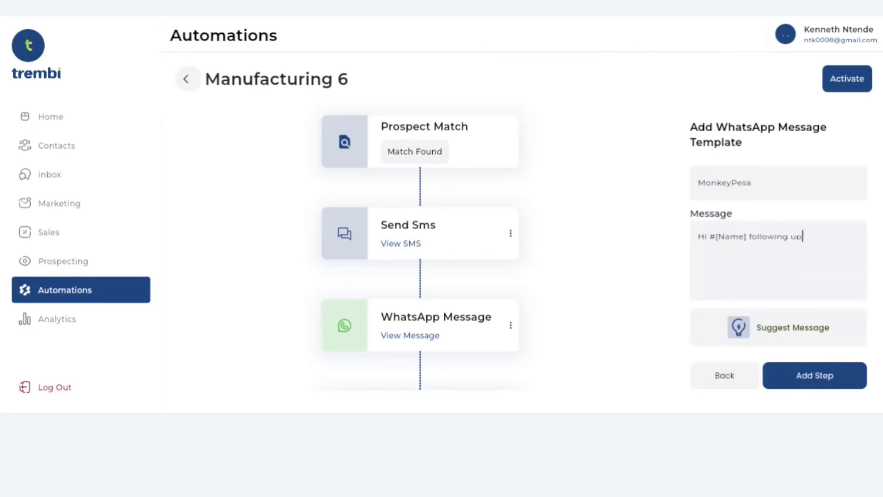
click(814, 380)
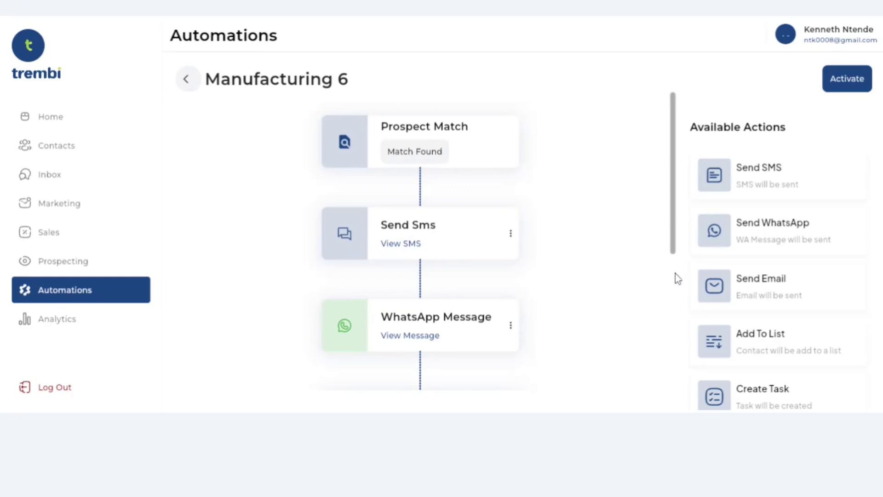
Step: Review the automation's sequence of steps, and open the details of the first contact in all contacts
scroll(676, 275, down, 5)
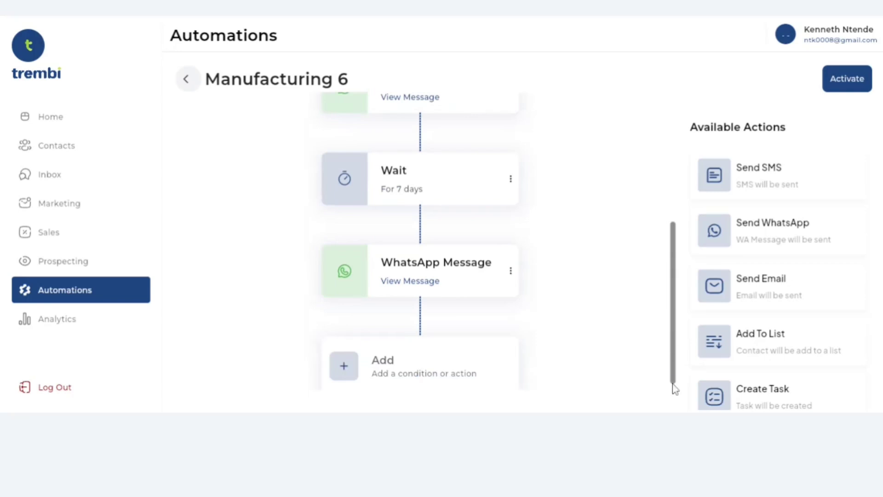
scroll(672, 389, down, 1)
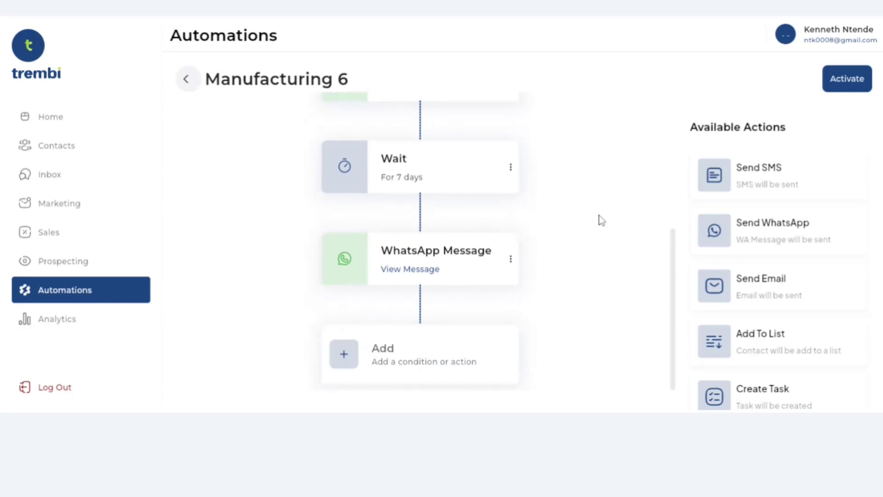
scroll(675, 166, up, 6)
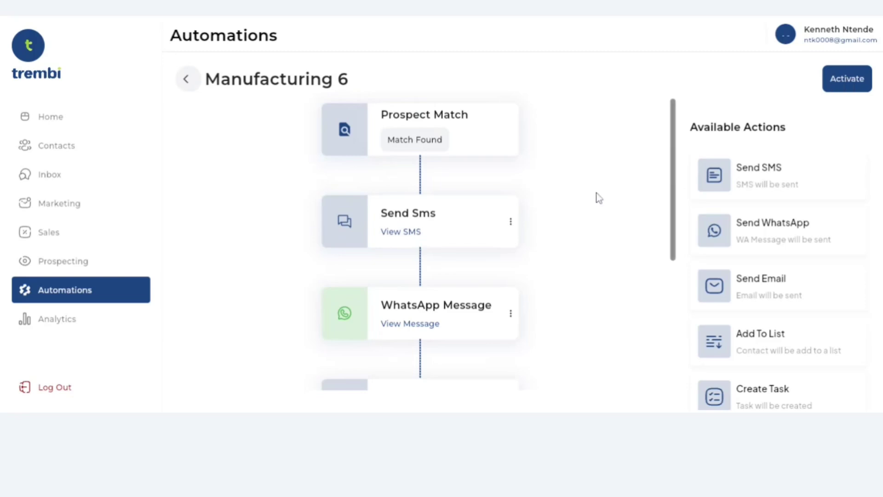
click(101, 156)
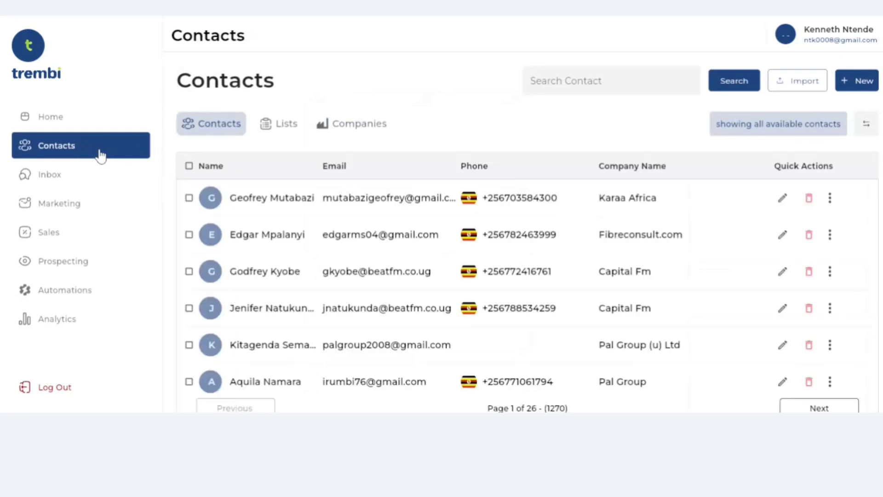
click(295, 203)
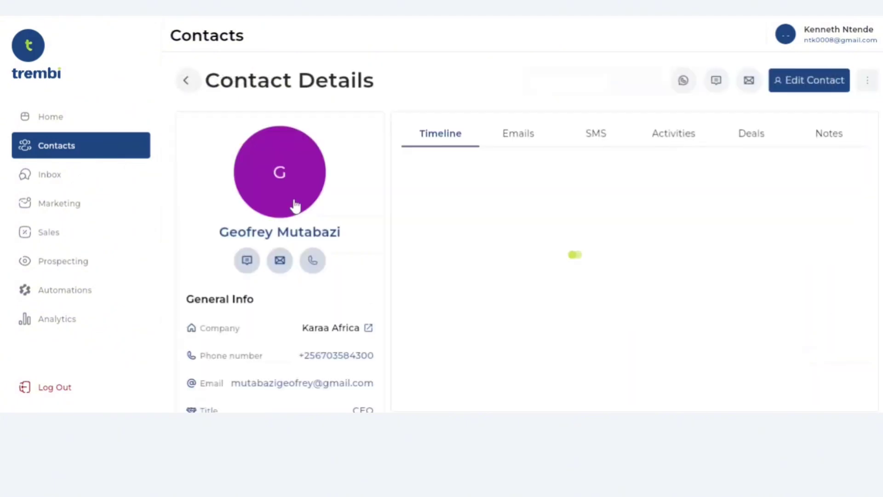
Step: Open the details of the second contact in all contacts and review the message history in the contact's timeline
click(188, 81)
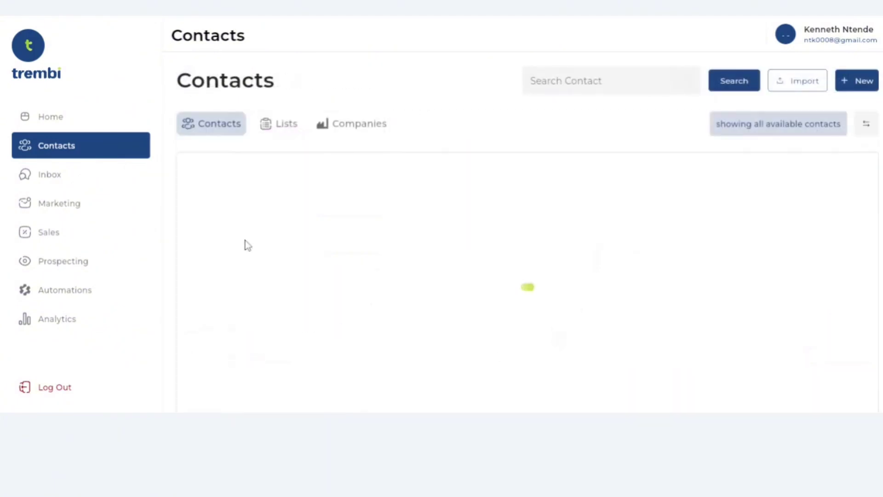
click(270, 240)
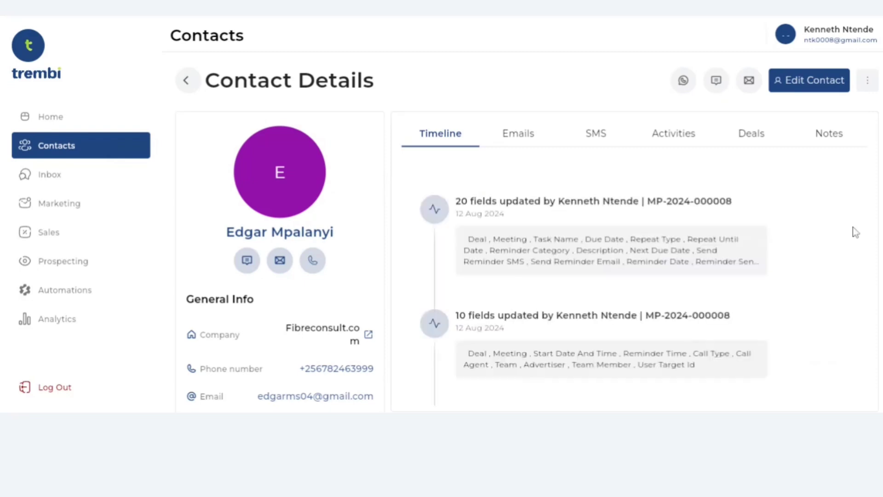
scroll(871, 216, down, 3)
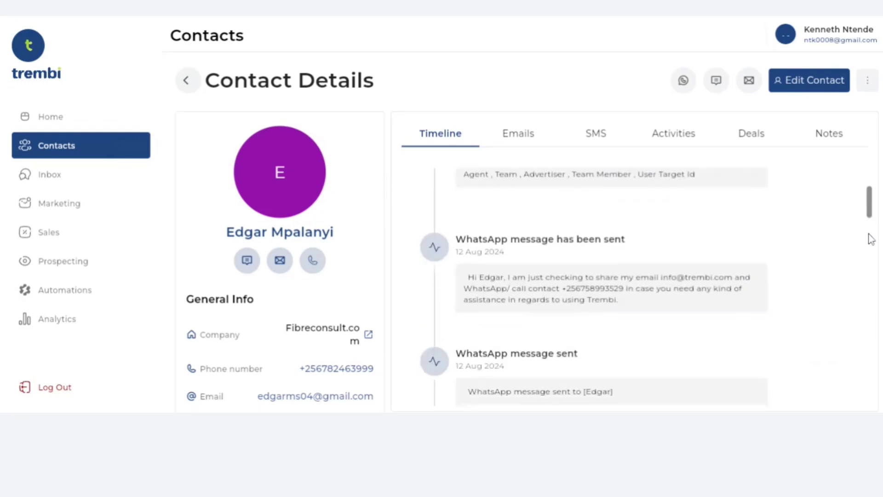
scroll(871, 239, down, 1)
scroll(870, 239, down, 2)
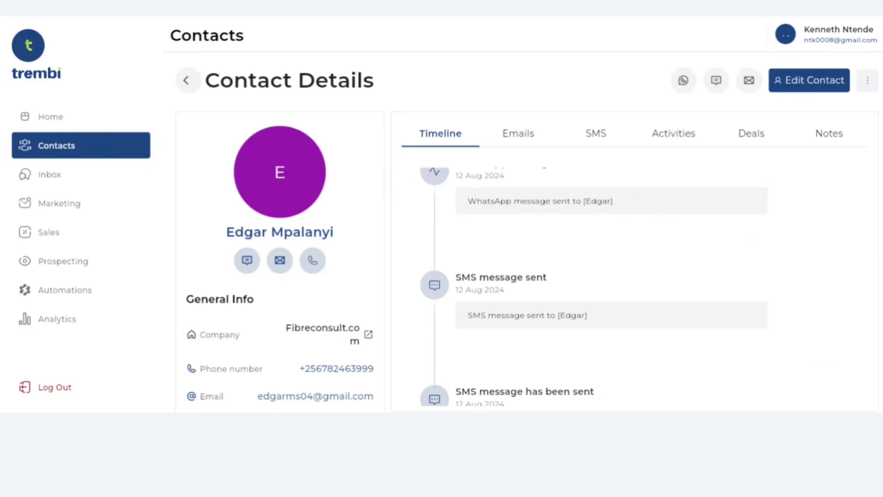
Step: Leave the contact's details and view the contacts list and the list of automations
click(116, 295)
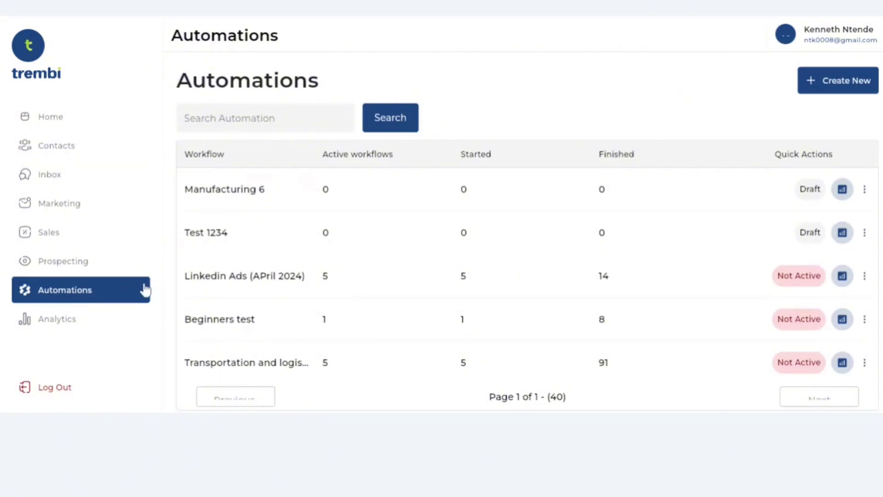
click(67, 161)
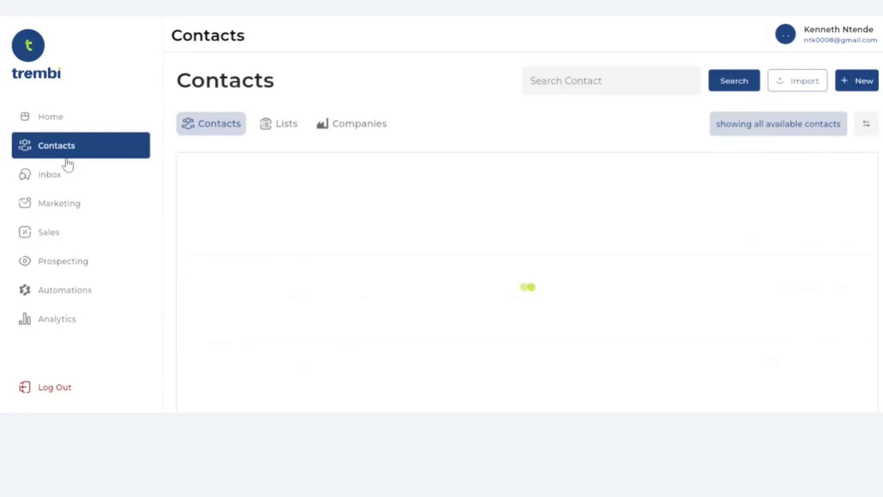
click(88, 297)
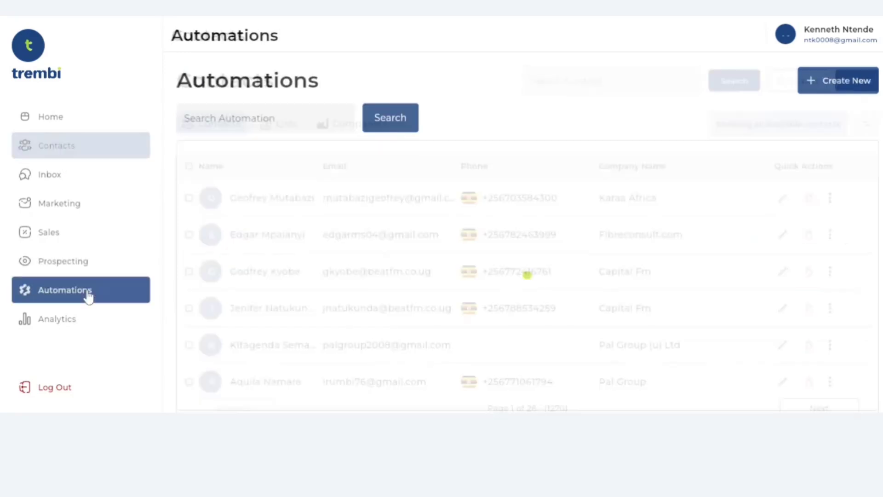